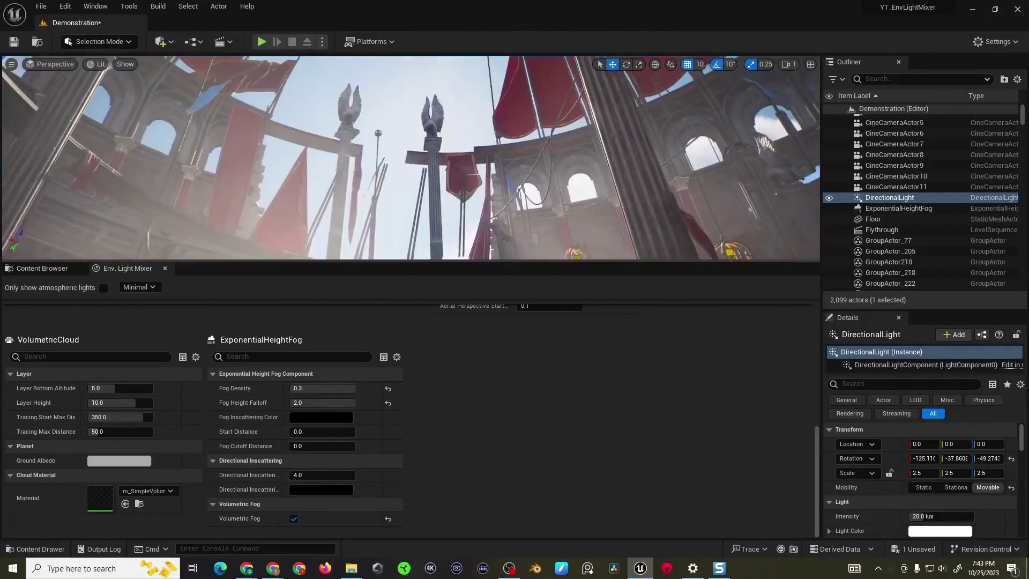
Step: Disable Volumetric Fog on the height fog and give its inscattering colour a warm salmon orange
left_click(293, 519)
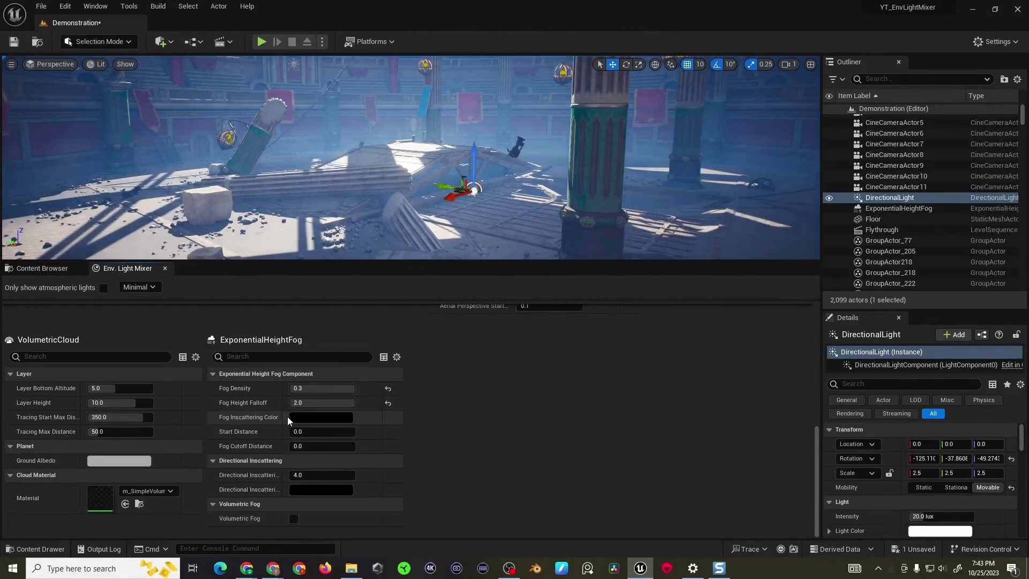
left_click(305, 417)
left_click(392, 368)
left_click_drag(391, 368, 409, 387)
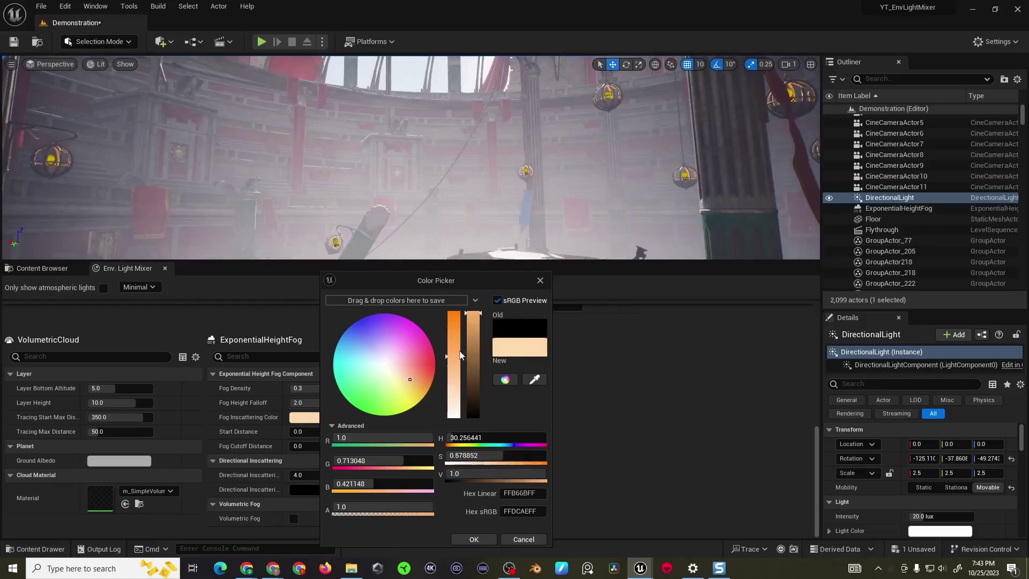
left_click_drag(424, 437, 420, 435)
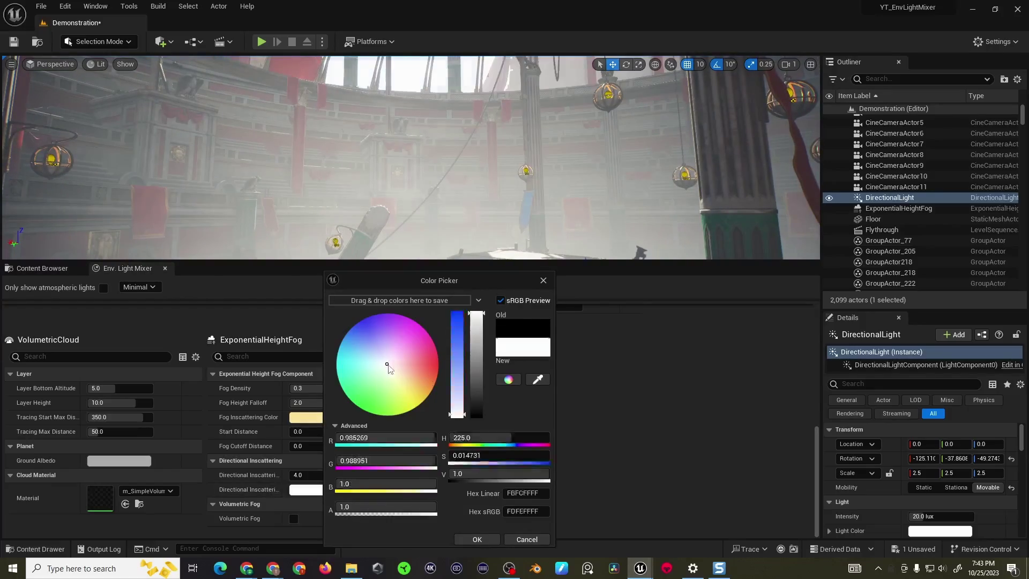
left_click_drag(409, 386, 419, 376)
left_click_drag(474, 317, 476, 346)
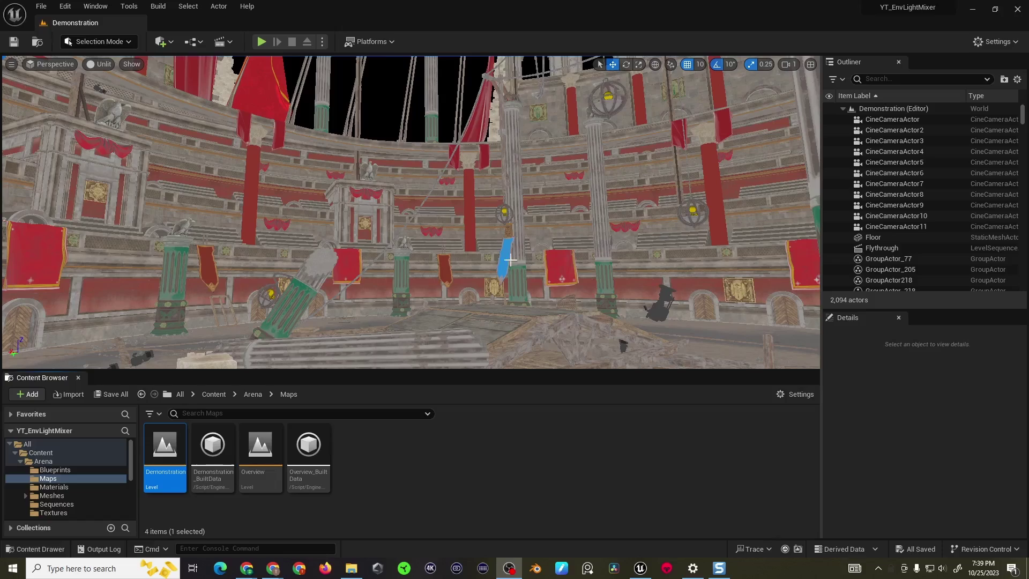
Step: Look over the arches and upper tiers, then switch the viewport from Unlit to Lit
mouse_move(410, 214)
right_mouse_down()
mouse_move(415, 179)
mouse_move(418, 209)
right_mouse_up()
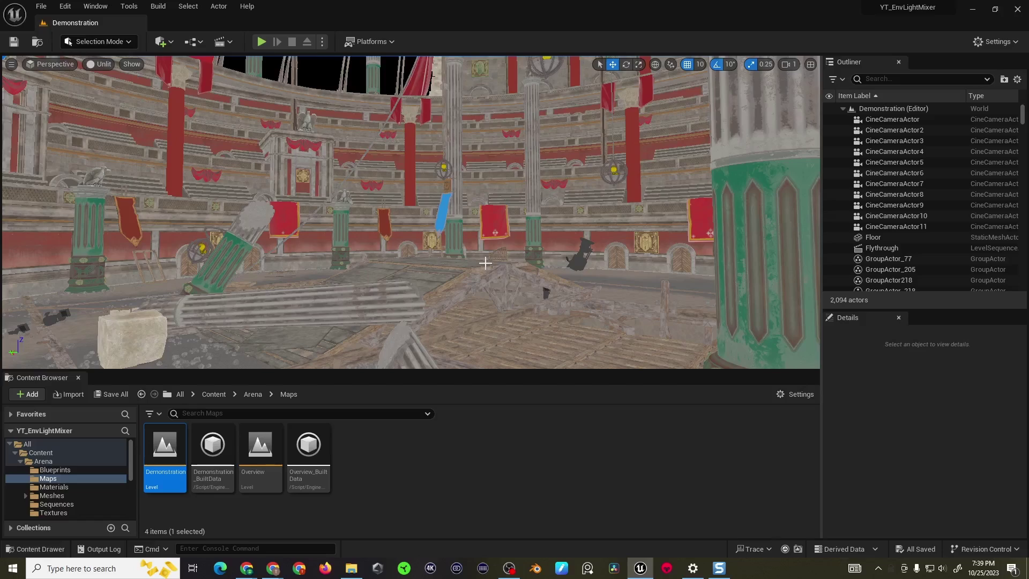
right_click_drag(480, 255, 499, 274)
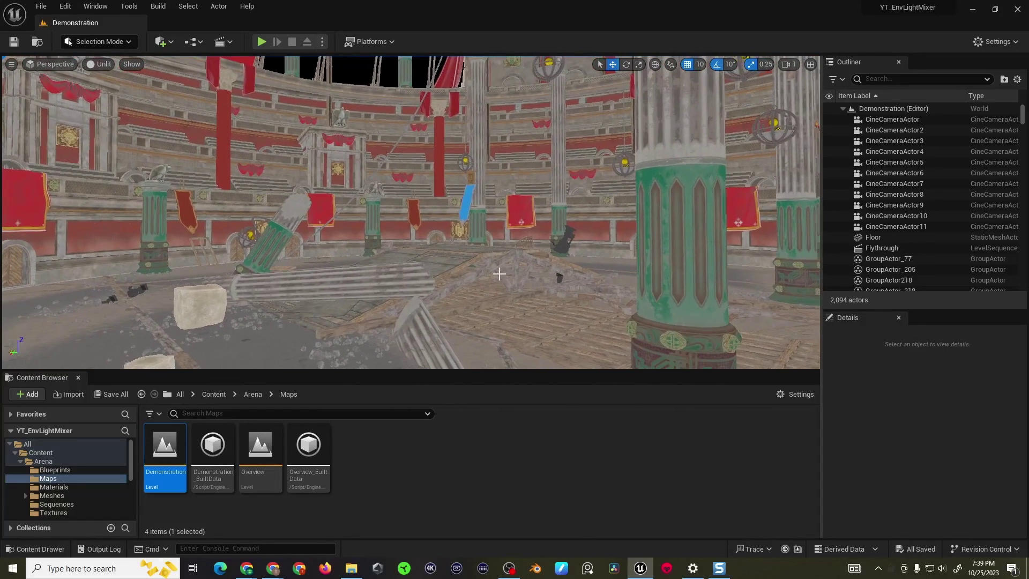
left_click(108, 63)
left_click(138, 94)
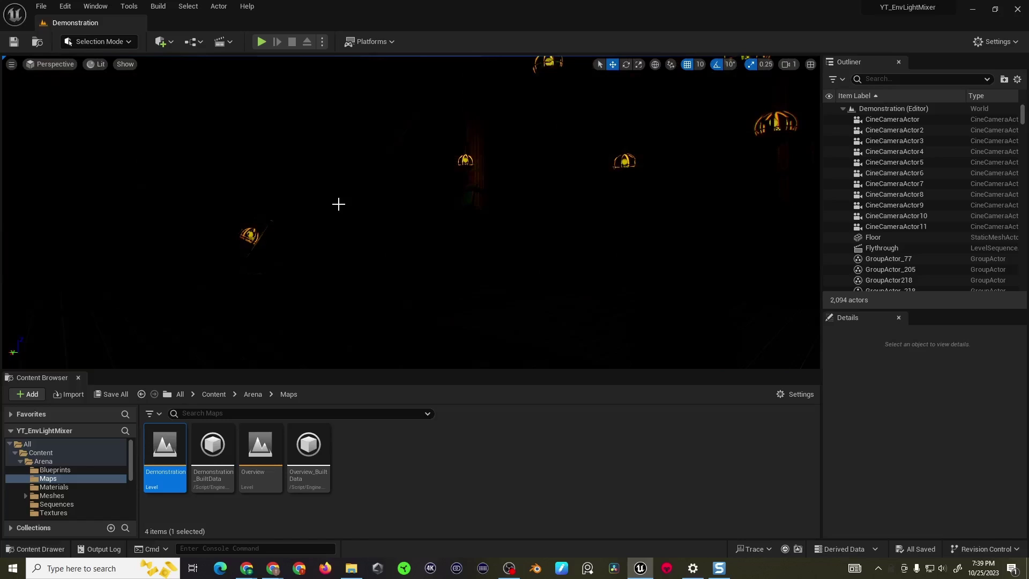
right_click_drag(350, 226, 304, 216)
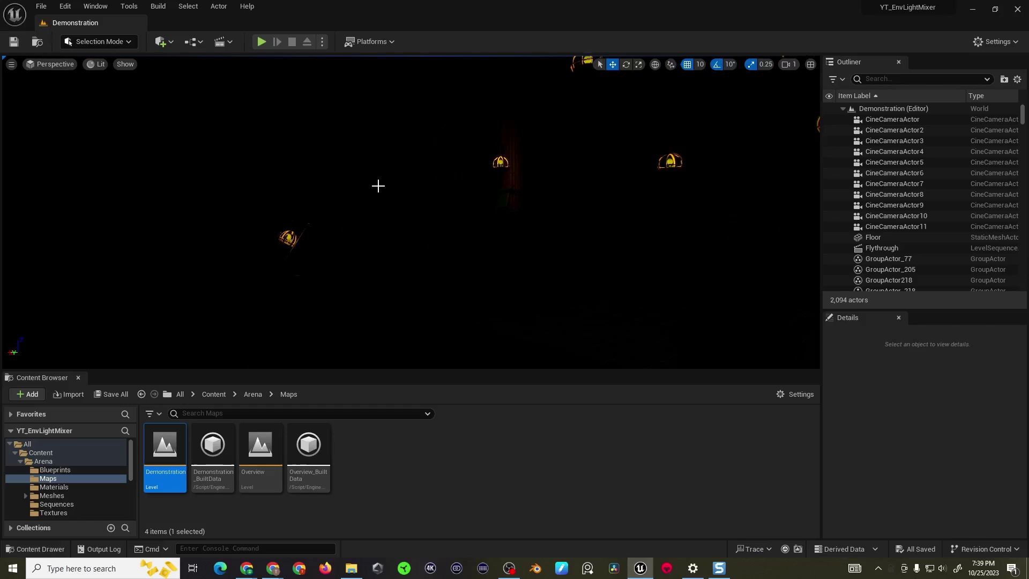
Step: Open Env. Light Mixer from the Window menu, dock it beside Content Browser, and enlarge it
left_click(97, 10)
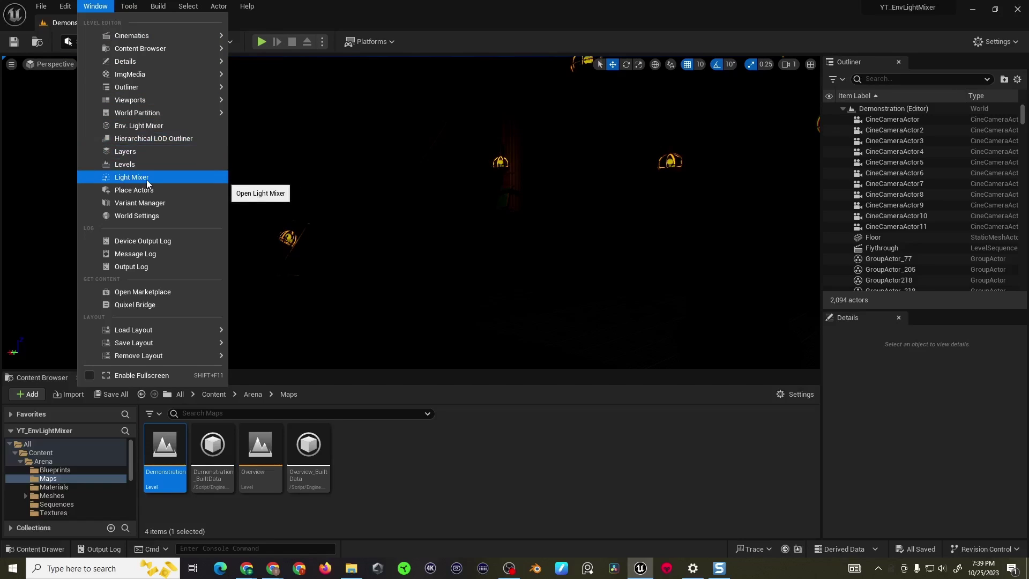
left_click(140, 125)
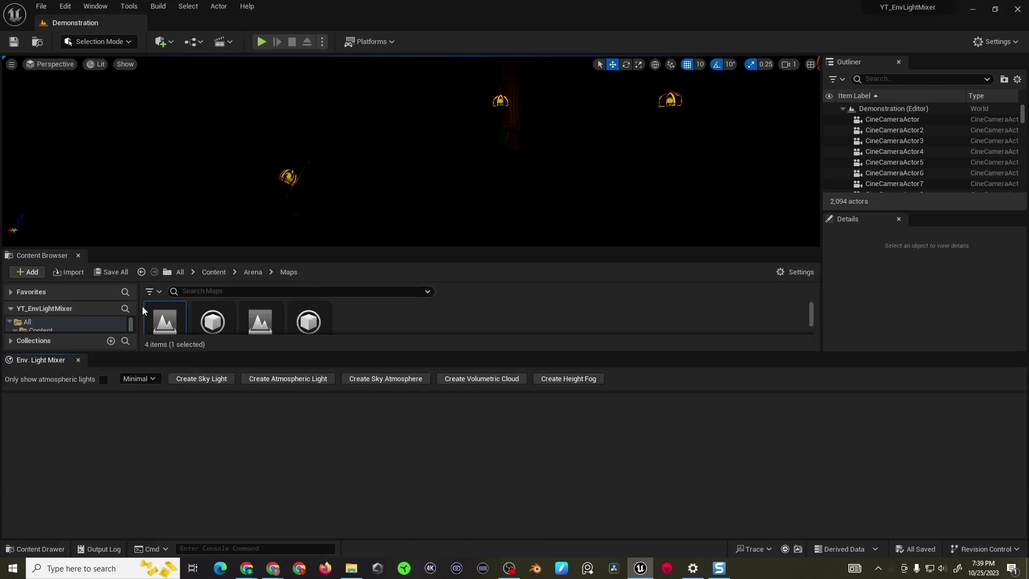
left_click_drag(46, 360, 131, 396)
left_click(43, 377)
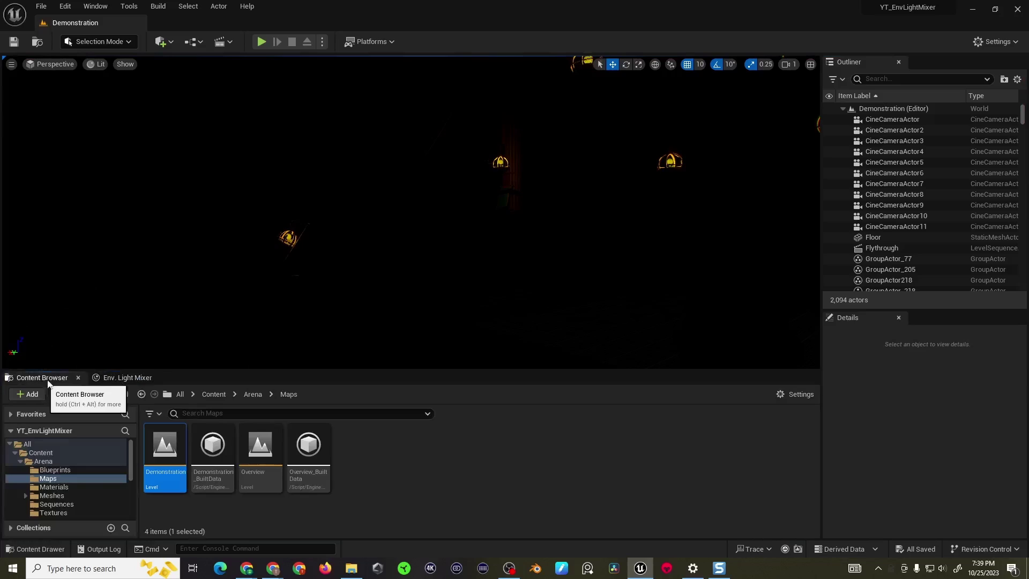
left_click(127, 377)
left_click_drag(234, 371, 305, 277)
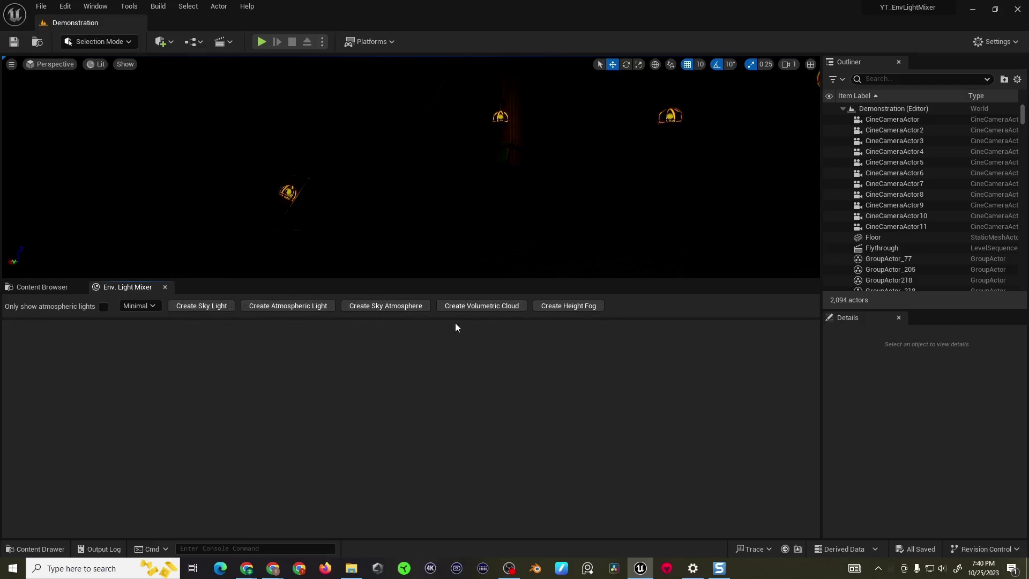
Step: Create a sky light, atmospheric sun light, sky atmosphere, volumetric cloud and height fog
left_click(211, 303)
left_click(210, 304)
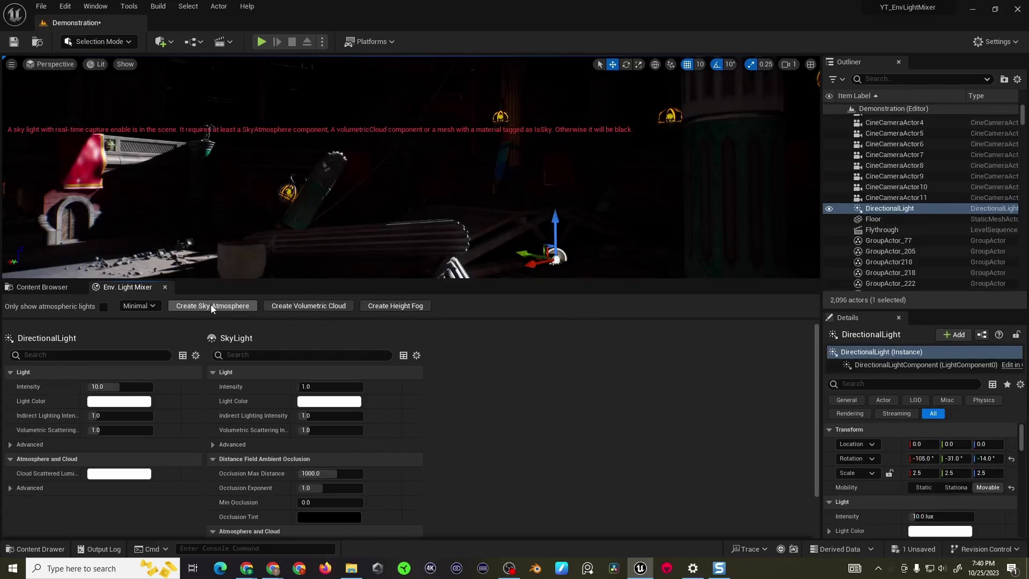
left_click(211, 304)
left_click(213, 306)
left_click(212, 306)
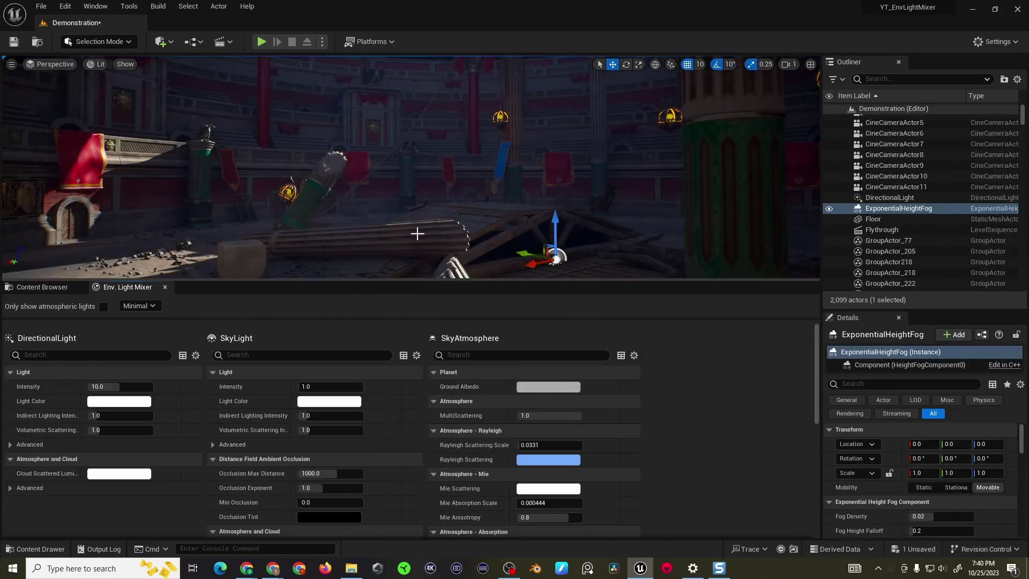
right_click_drag(406, 236, 435, 220)
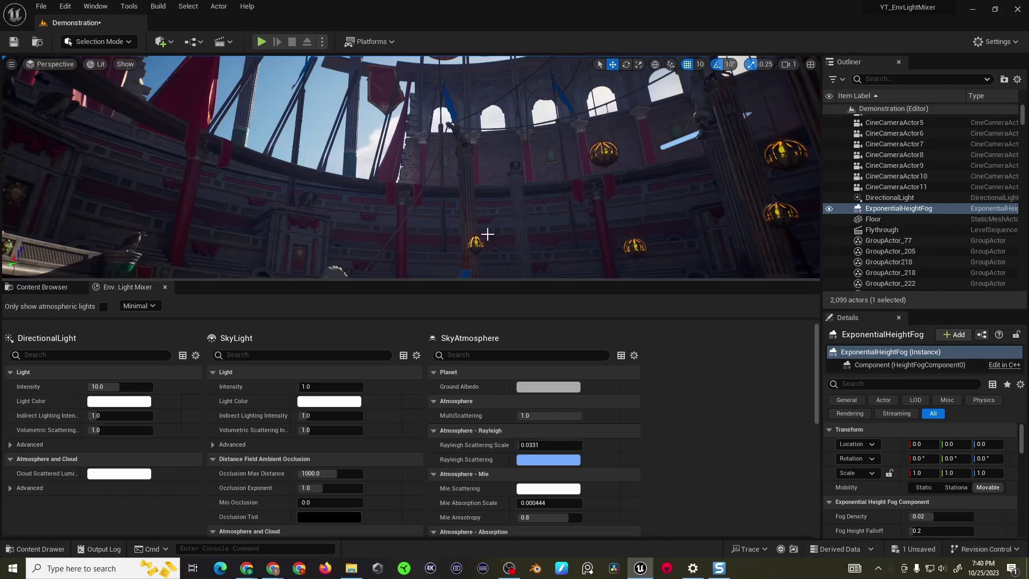
Step: Select DirectionalLight in the Outliner, frame the sunlit rubble floor, and make the viewport taller
left_click(884, 198)
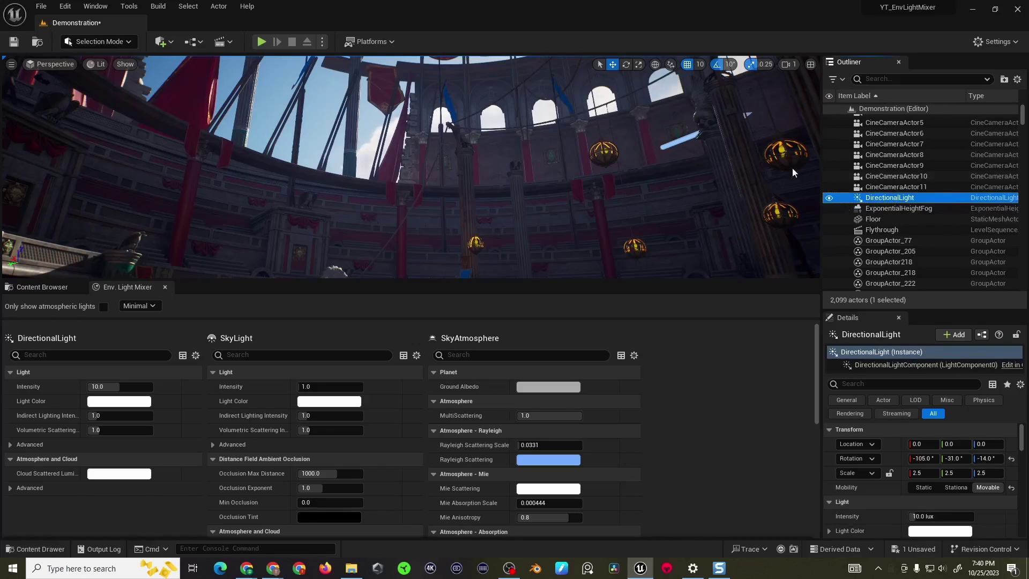
mouse_move(503, 204)
right_mouse_down()
mouse_move(482, 220)
mouse_move(514, 208)
mouse_move(488, 207)
mouse_move(504, 201)
right_mouse_up()
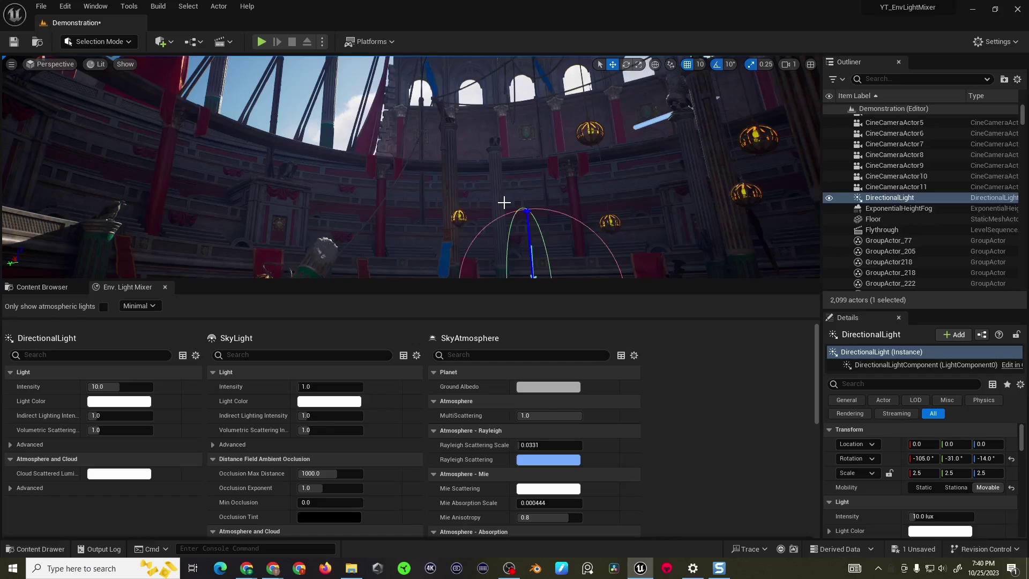
mouse_move(514, 182)
right_mouse_down()
mouse_move(515, 211)
mouse_move(515, 188)
right_mouse_up()
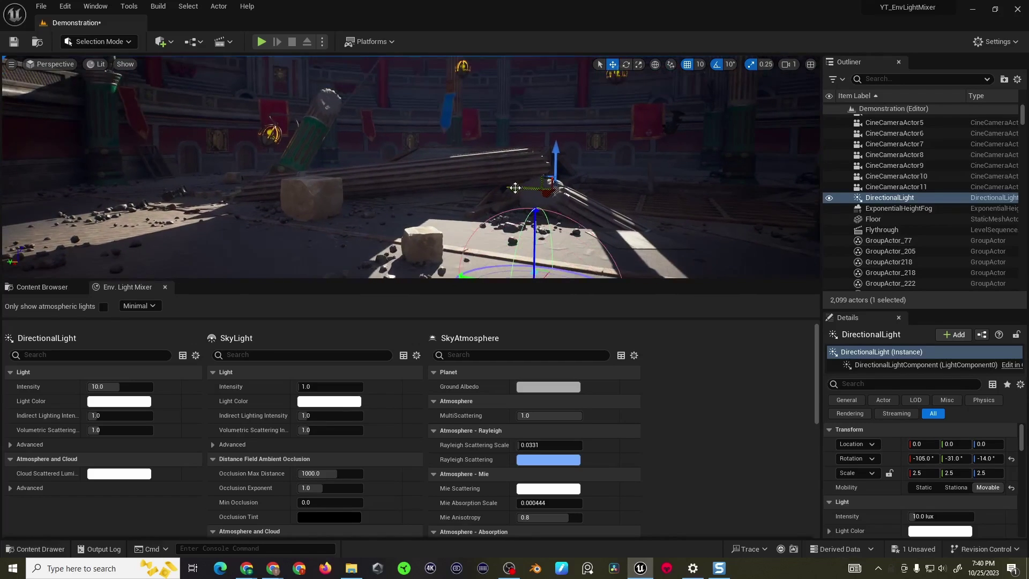
left_click_drag(556, 285, 546, 391)
right_click_drag(562, 232, 563, 233)
Step: Rotate the sun with Ctrl+L, swinging it around and lowering then raising it over the arena
key("ctrl+l")
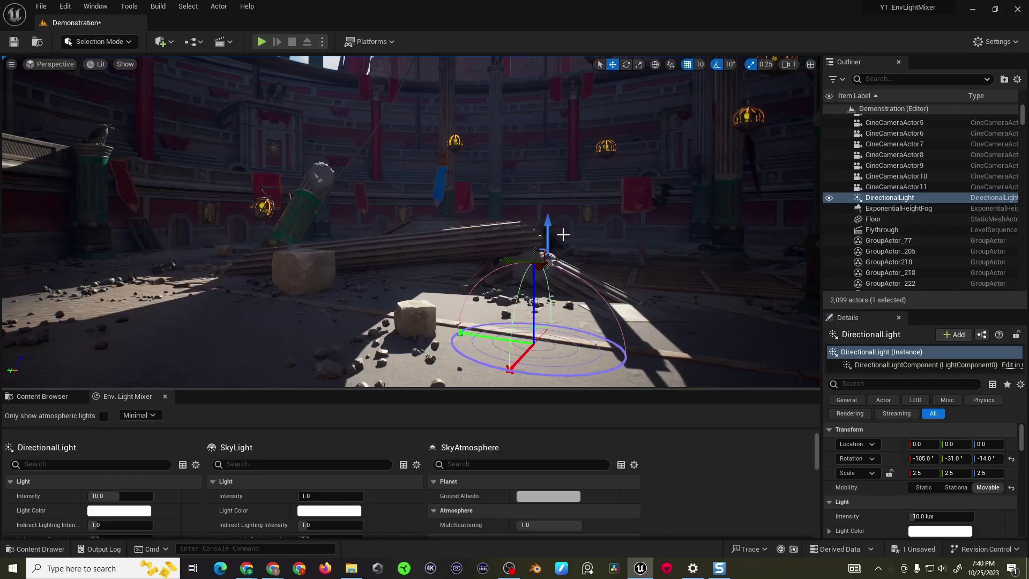
key("ctrl+l")
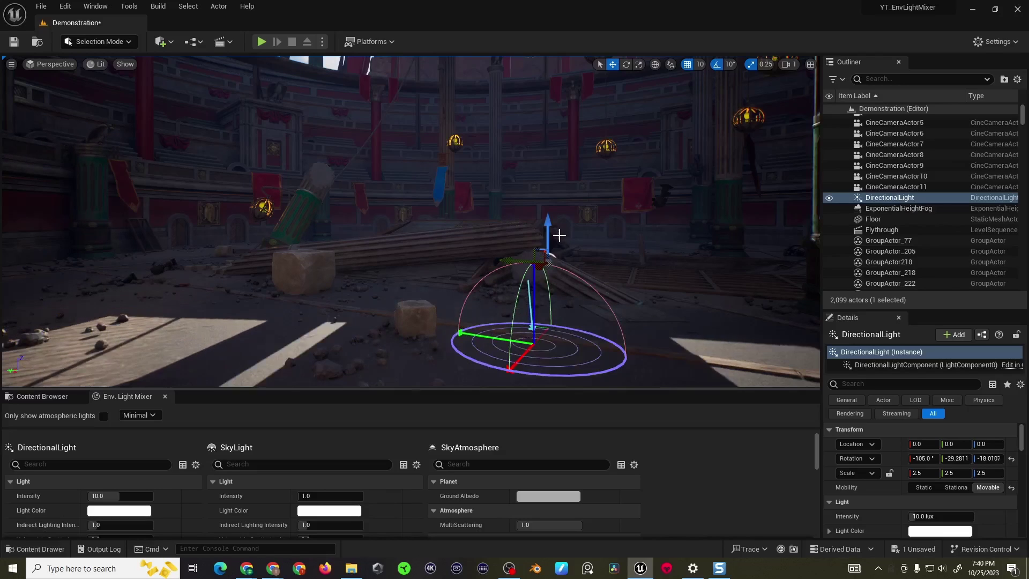
key("ctrl+l")
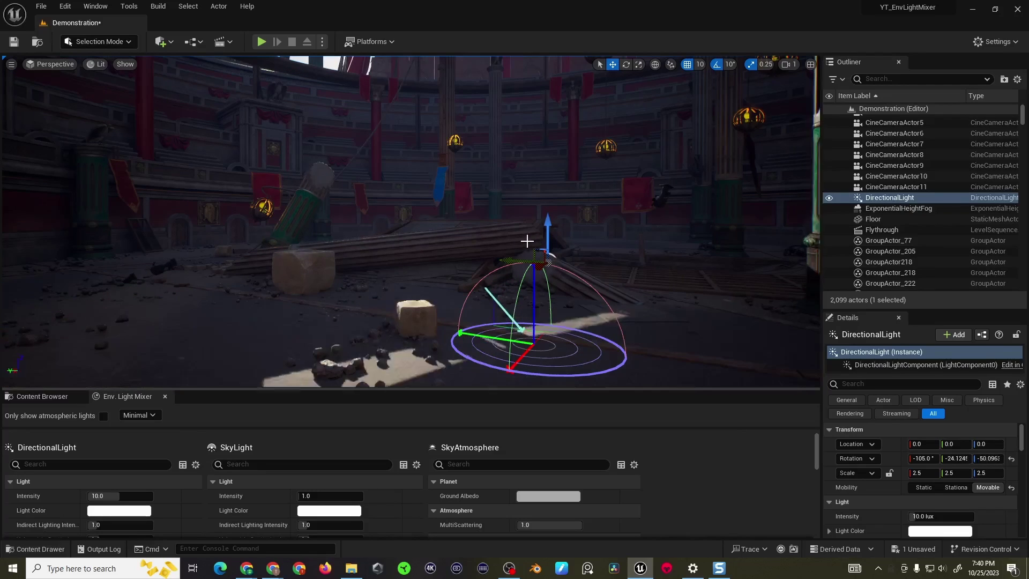
key("ctrl+l")
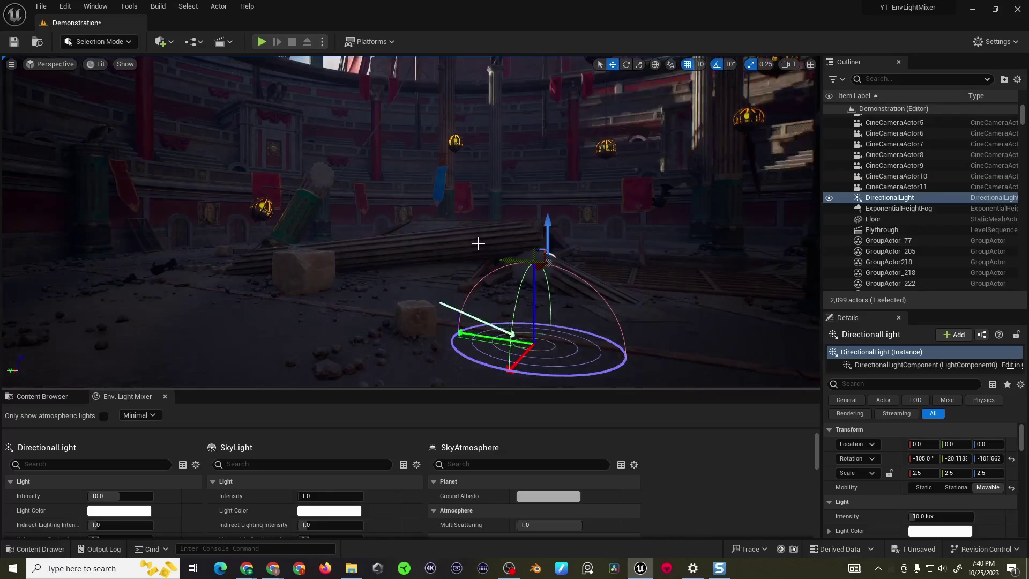
key("ctrl+l")
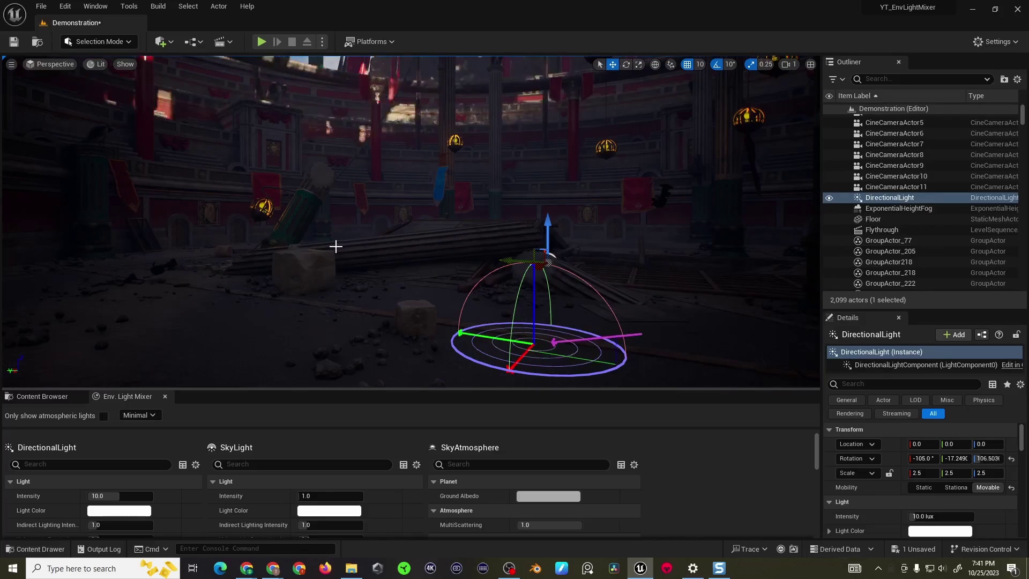
key("ctrl+l")
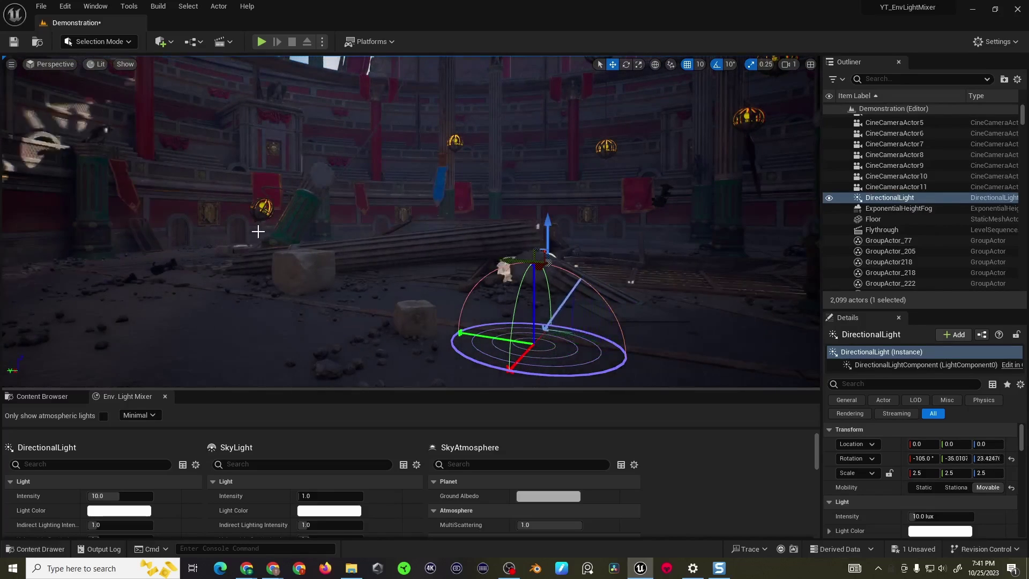
key("ctrl+l")
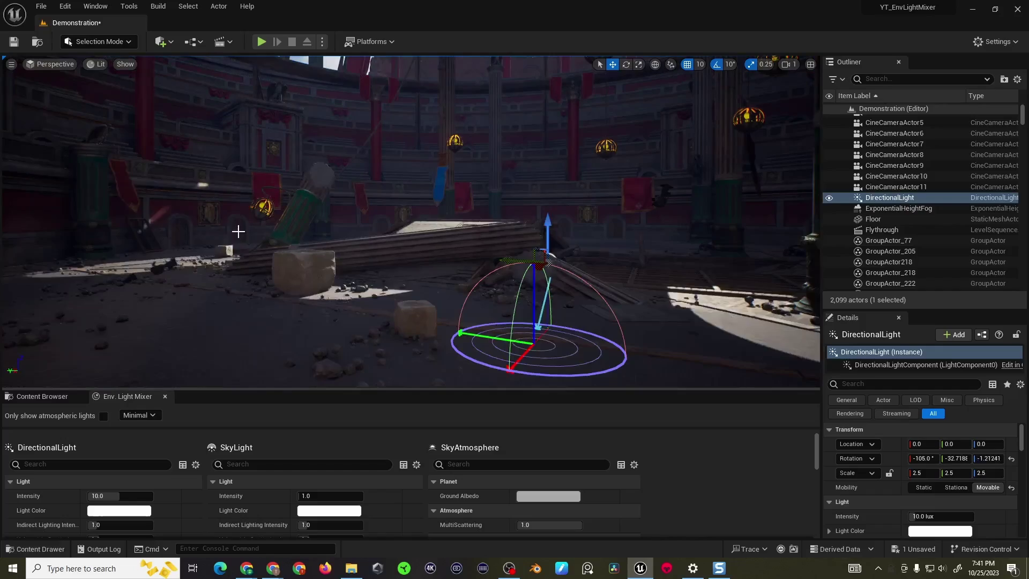
key("ctrl+l")
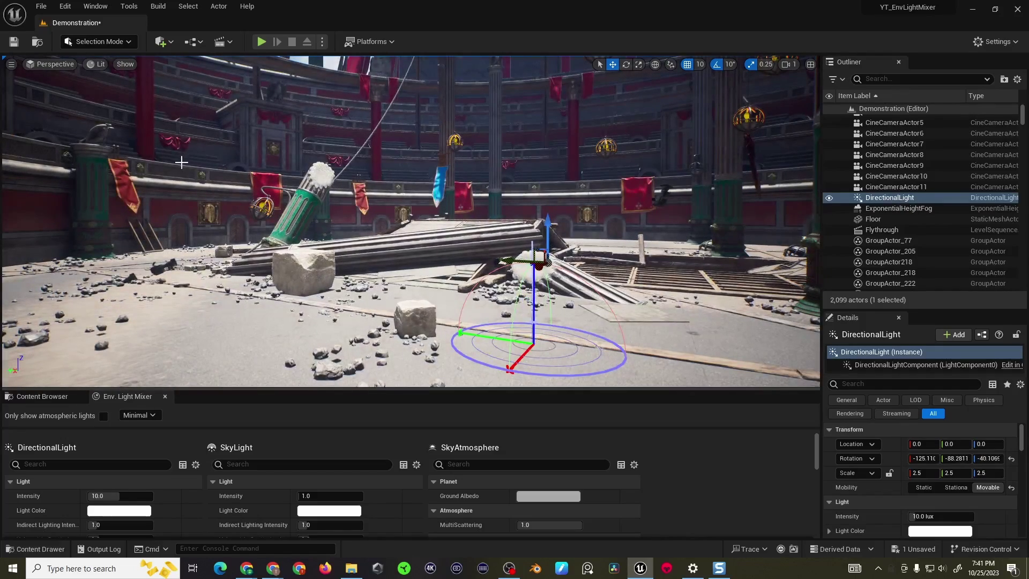
key("ctrl+l")
key("ctrl+l")
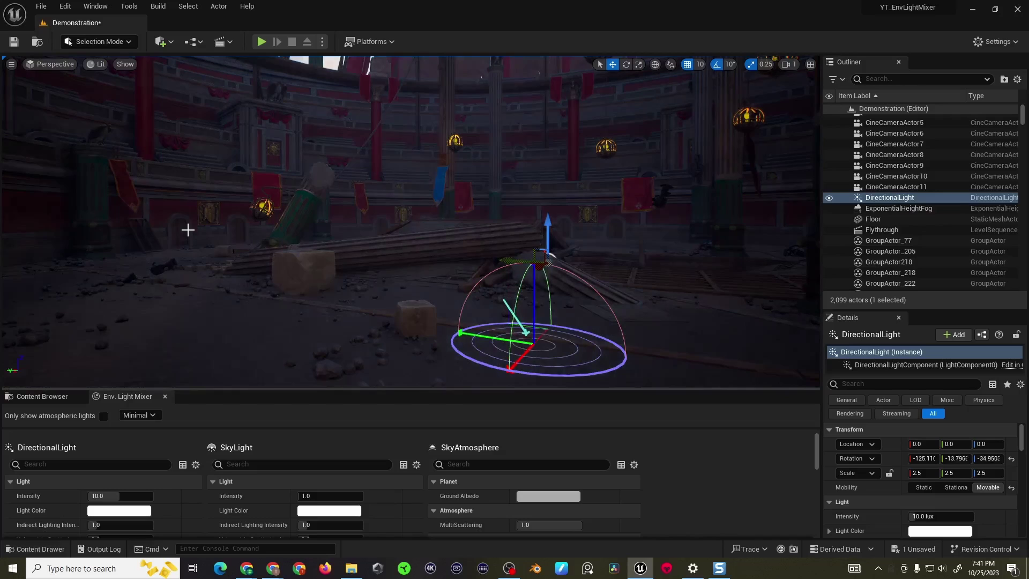
key("ctrl+l")
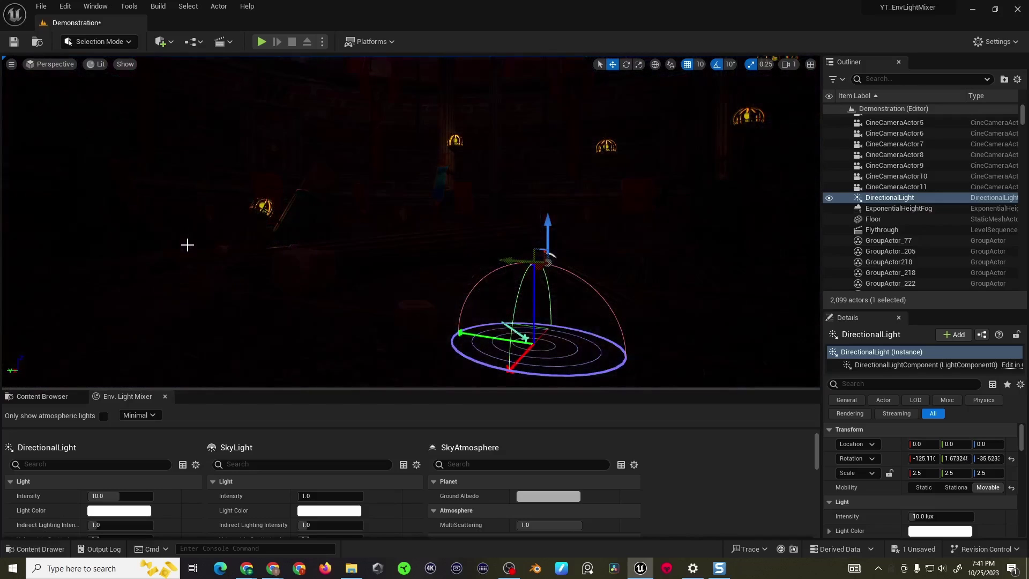
key("ctrl+l")
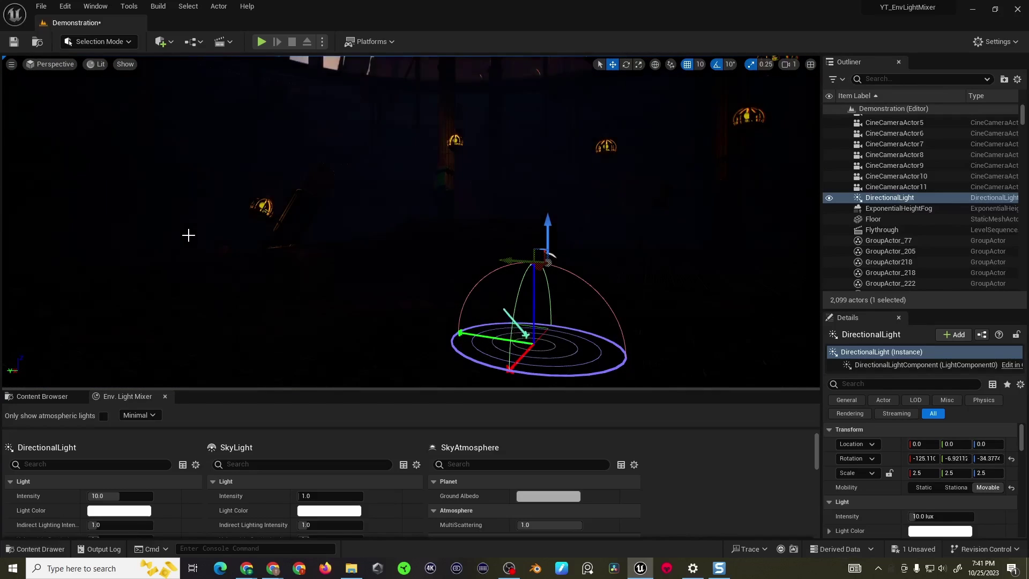
key("ctrl+l")
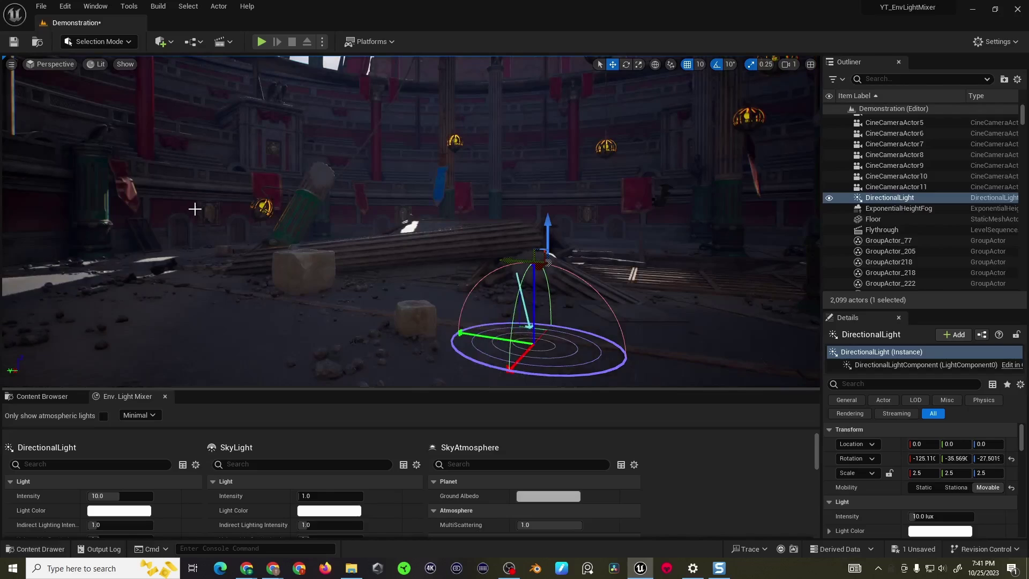
key("ctrl+l")
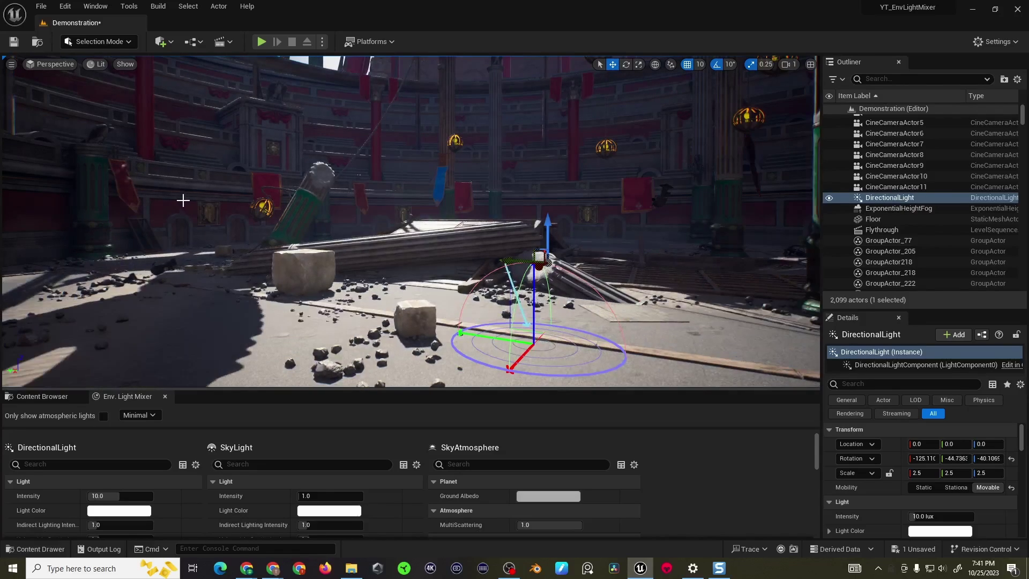
Step: Settle the sun above the open roof at roughly -125, -37.9, -49.3
right_click_drag(411, 221, 410, 221)
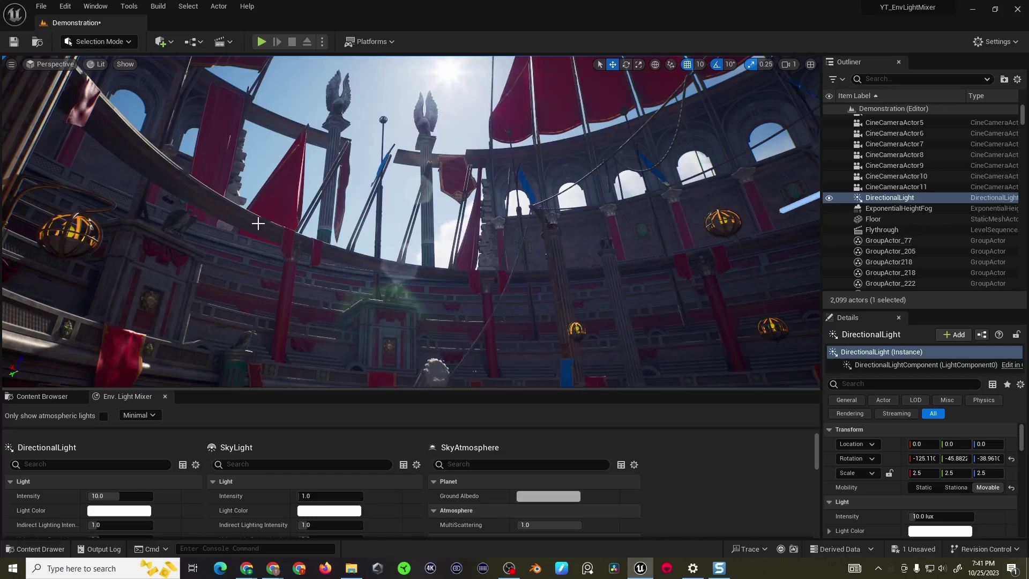
key("ctrl+l")
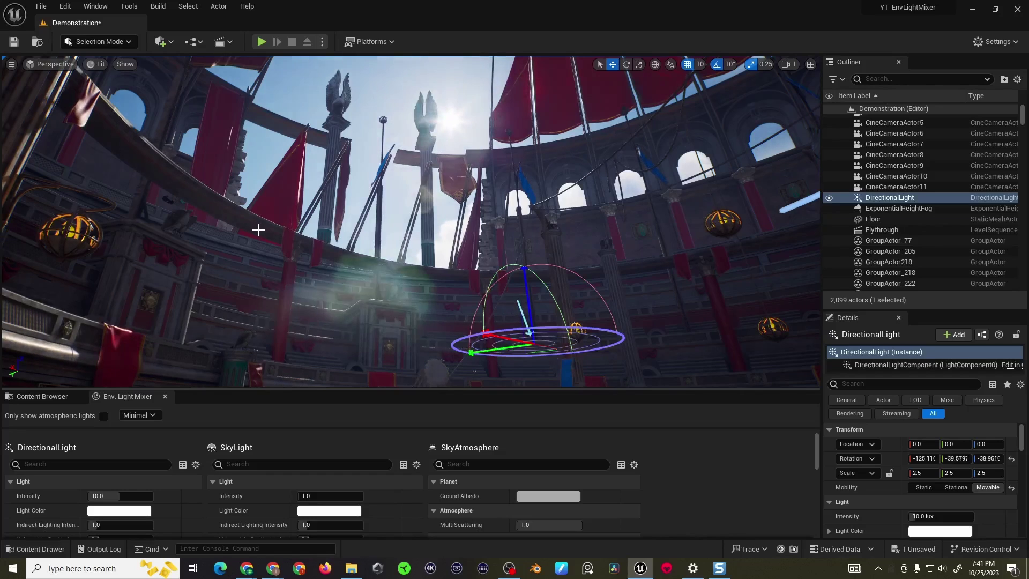
key("ctrl+l")
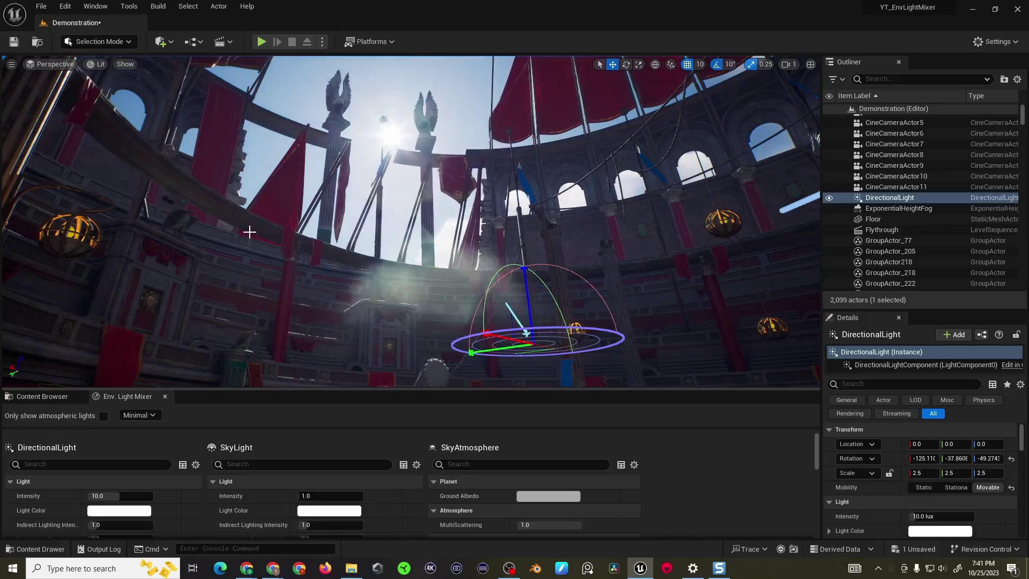
right_click_drag(324, 254, 324, 254)
Step: Enlarge the Env. Light Mixer panel and scroll through the light and atmosphere sections
left_click_drag(346, 390, 353, 260)
right_click_drag(353, 252, 353, 252)
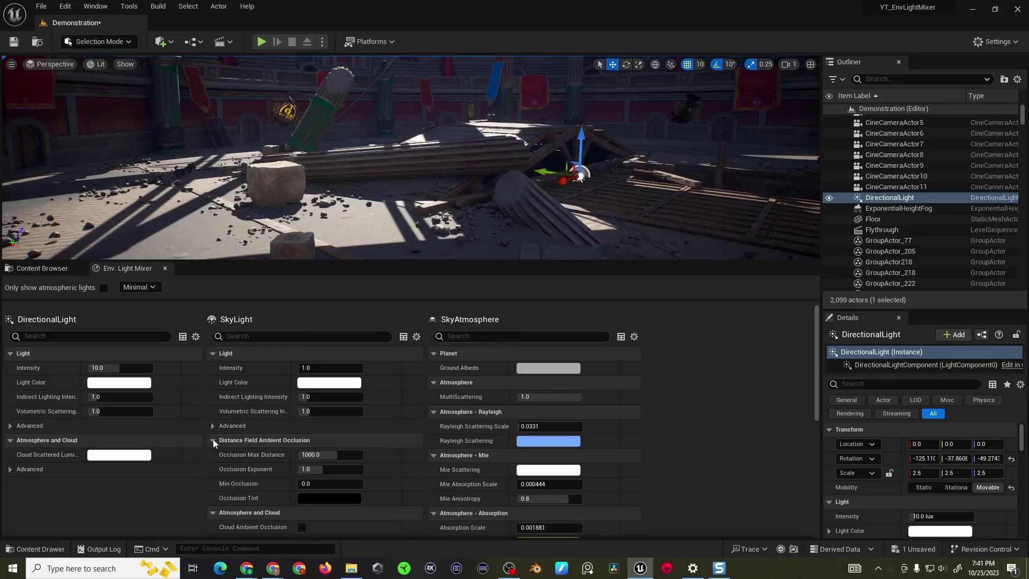
scroll(214, 439, "down", 6)
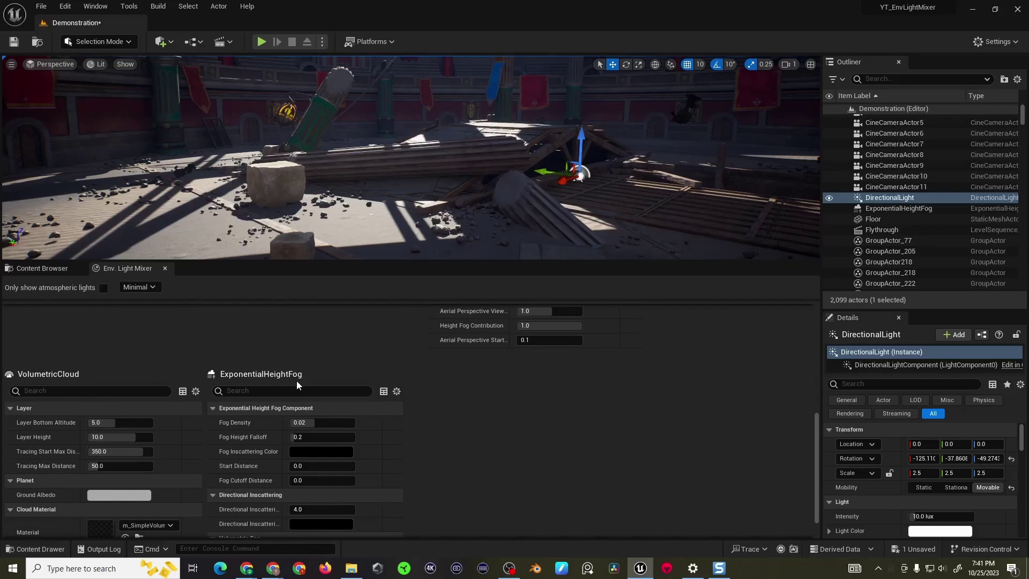
scroll(261, 417, "up", 6)
scroll(255, 420, "up", 1)
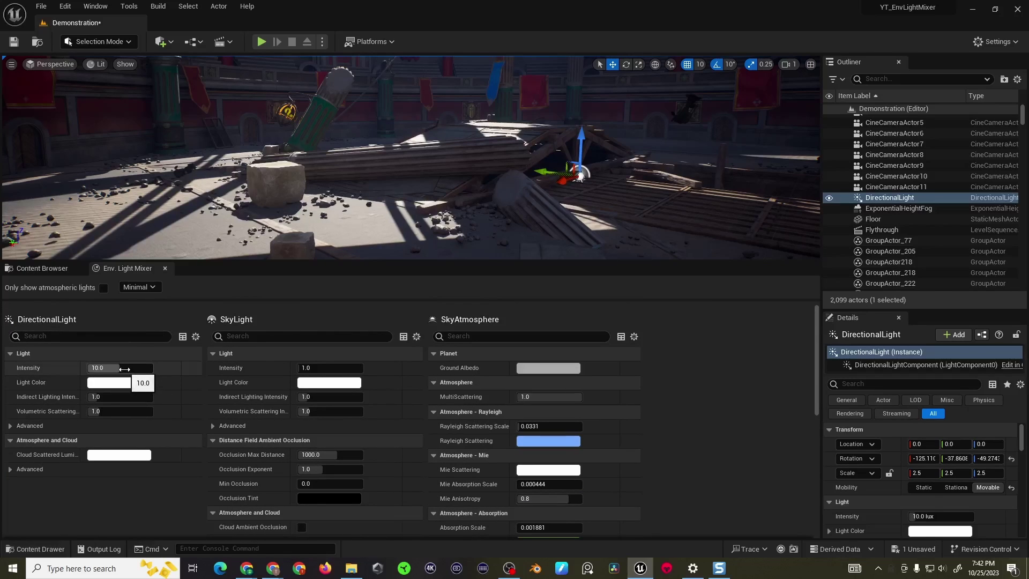
Step: Set the DirectionalLight intensity to 20 lux
mouse_move(124, 368)
left_mouse_down()
mouse_move(172, 368)
mouse_move(123, 367)
left_mouse_up()
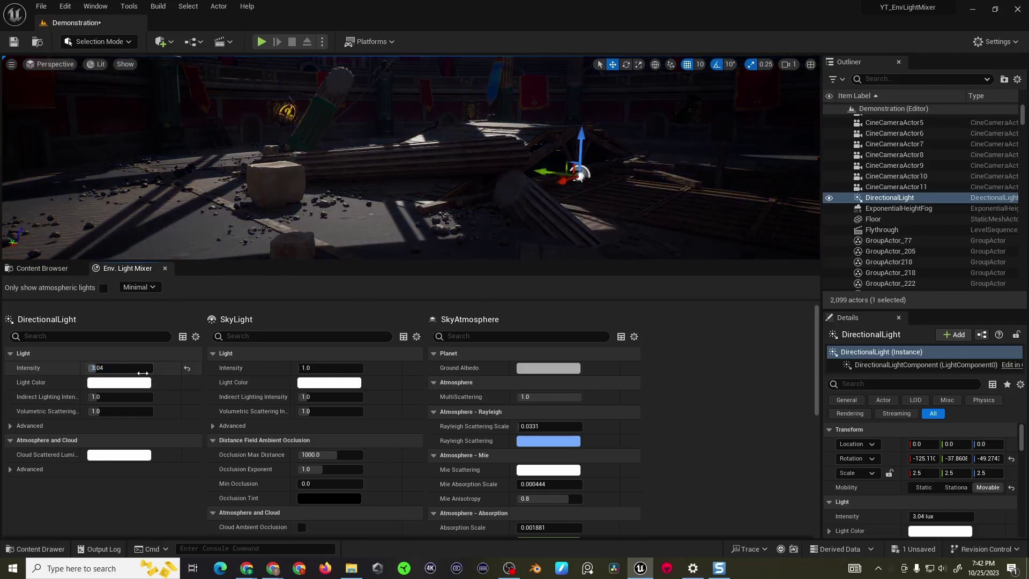
type("20")
key("Return")
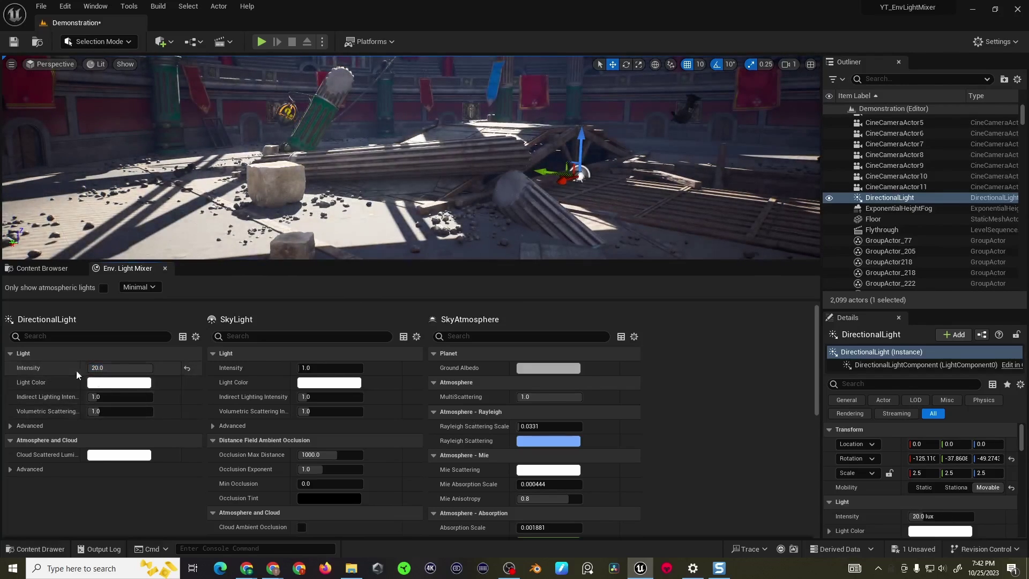
Step: Try a light blue sun colour, then cancel to keep the light white
left_click(101, 387)
mouse_move(185, 365)
left_mouse_down()
mouse_move(151, 354)
mouse_move(183, 358)
mouse_move(196, 374)
mouse_move(186, 369)
left_mouse_up()
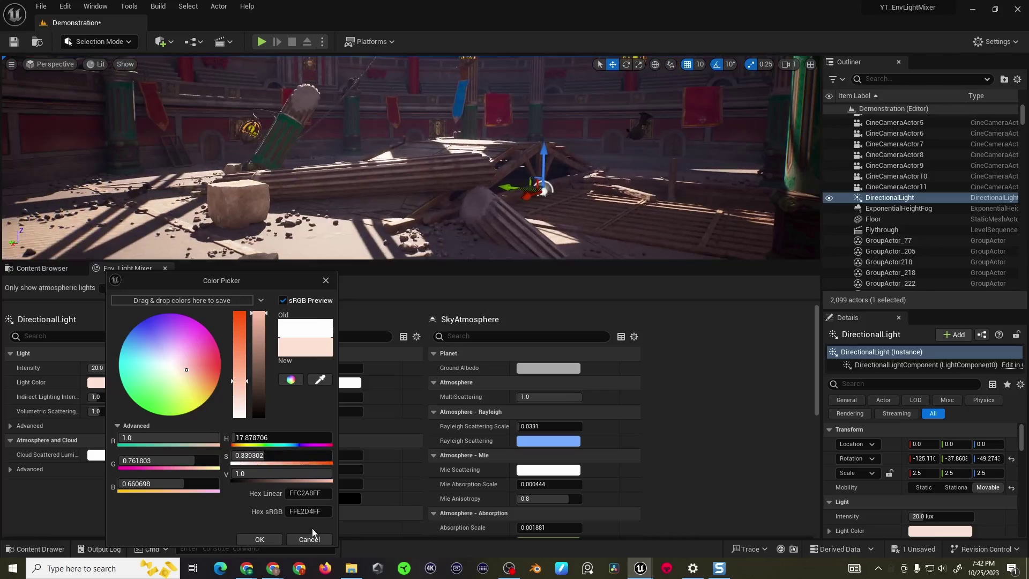
left_click(309, 537)
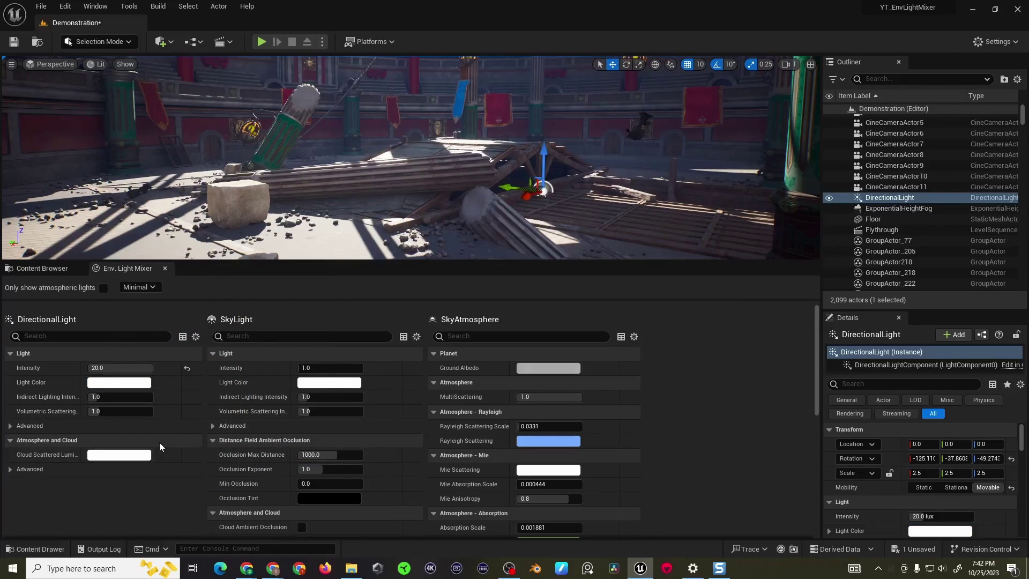
Step: Enable Volumetric Fog on the height fog and set Fog Density to 0.3
scroll(155, 445, "down", 6)
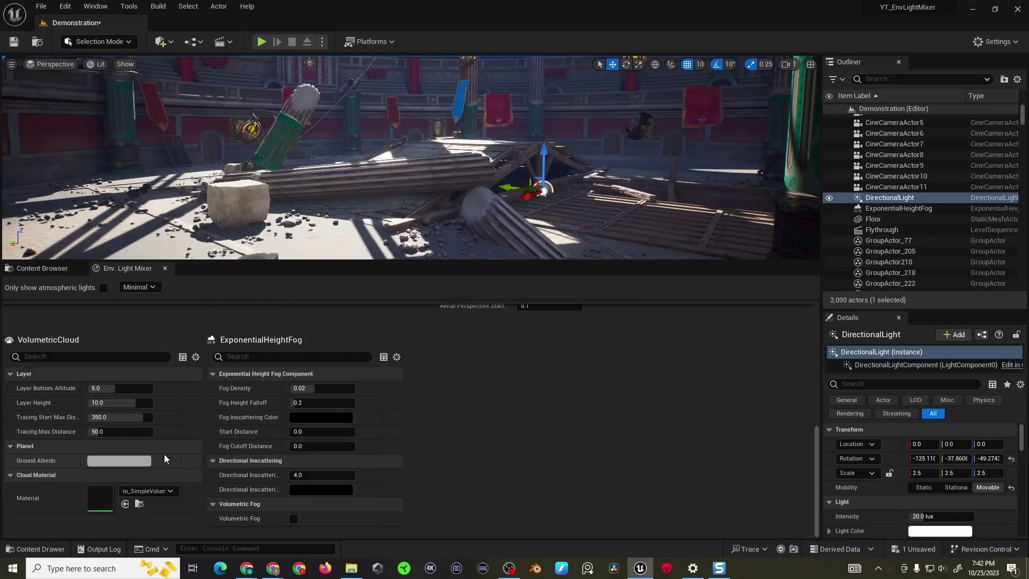
left_click(293, 519)
right_click_drag(346, 249, 373, 230)
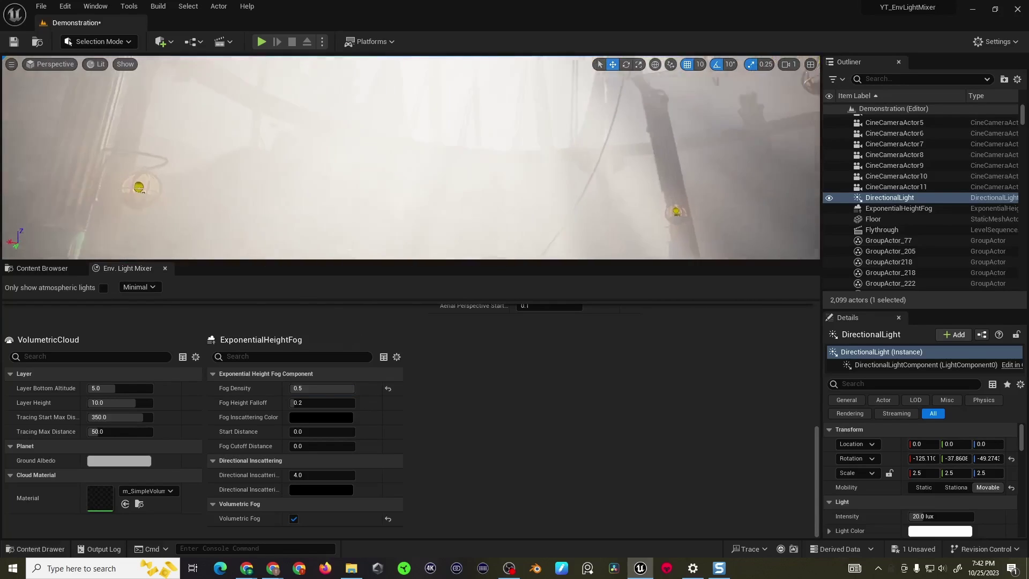
right_click_drag(436, 257, 436, 257)
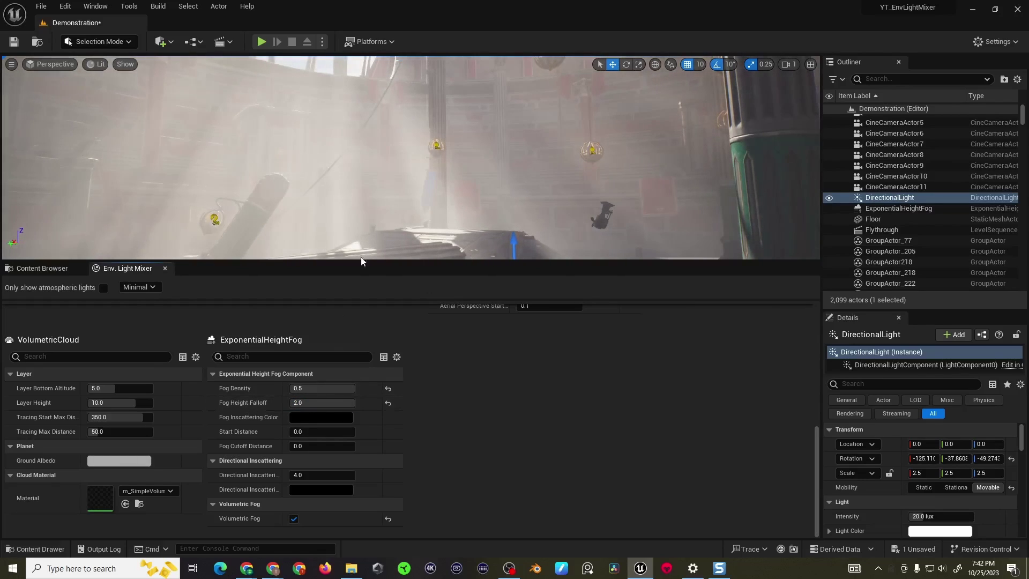
right_click_drag(362, 259, 361, 258)
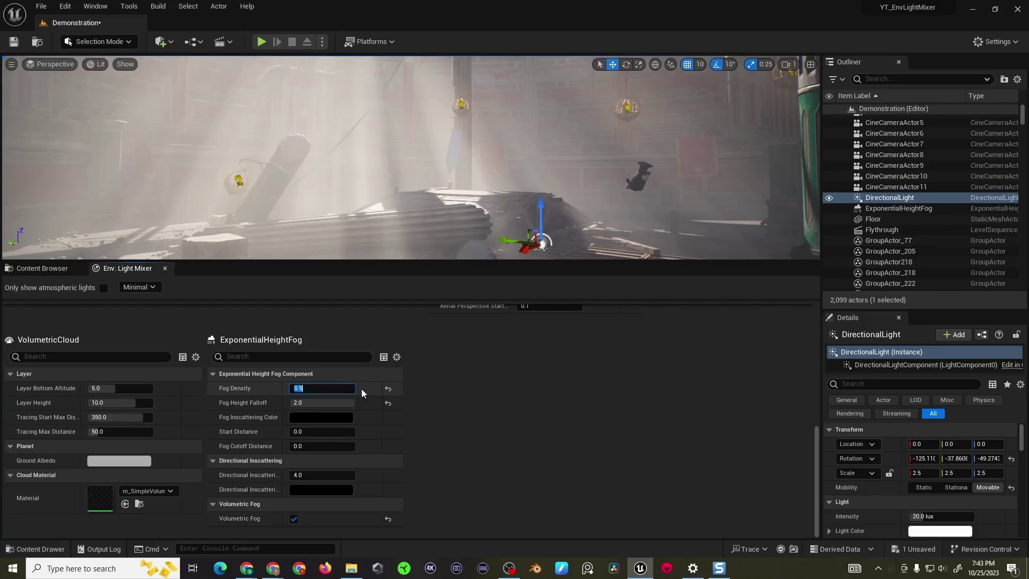
type("0.3")
key("Return")
right_click_drag(414, 221, 413, 221)
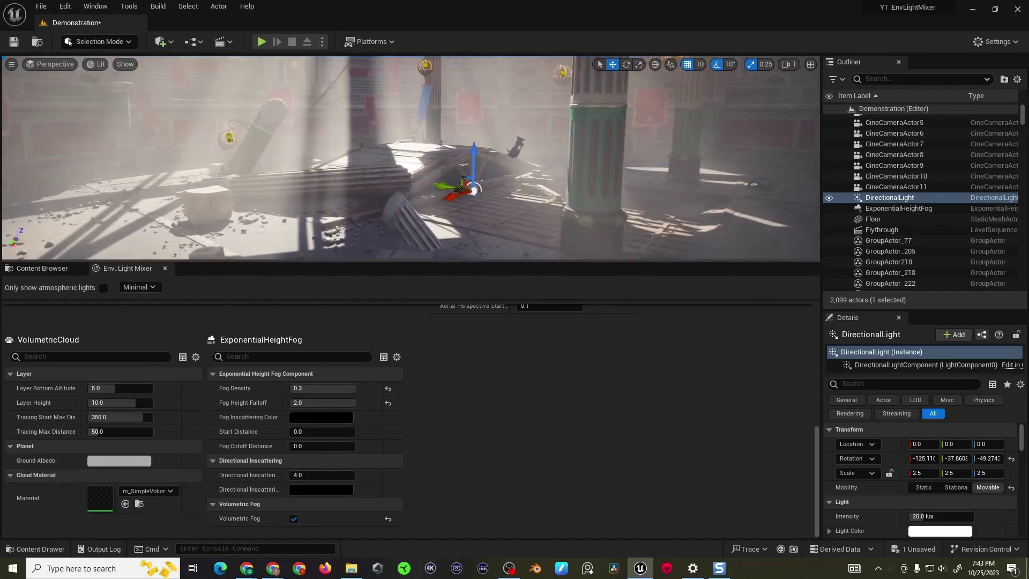
Step: Turn Volumetric Fog off and set the Fog Inscattering Color to pale yellow
left_click(293, 519)
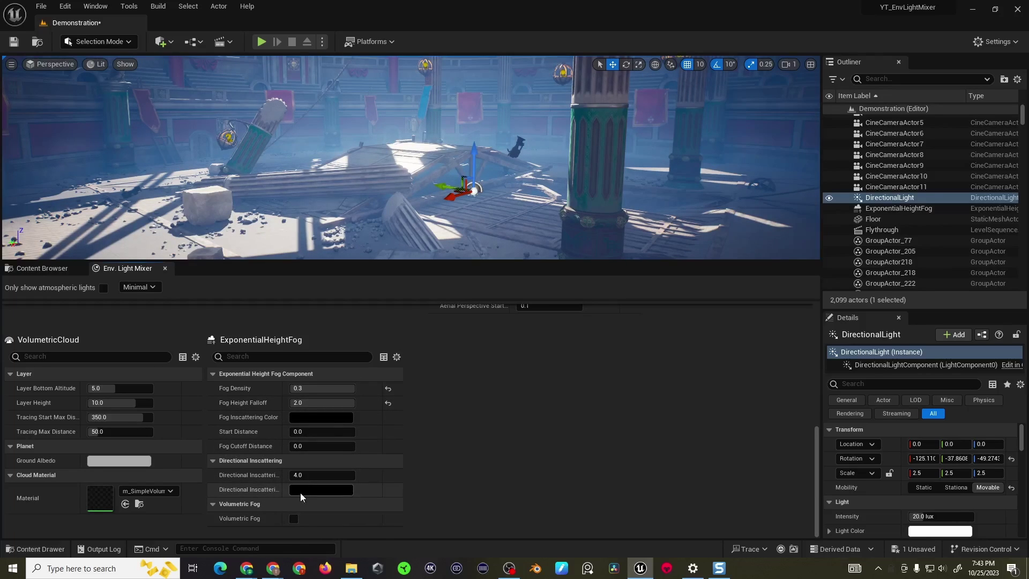
left_click(321, 418)
mouse_move(396, 367)
left_mouse_down()
mouse_move(413, 370)
mouse_move(410, 380)
left_mouse_up()
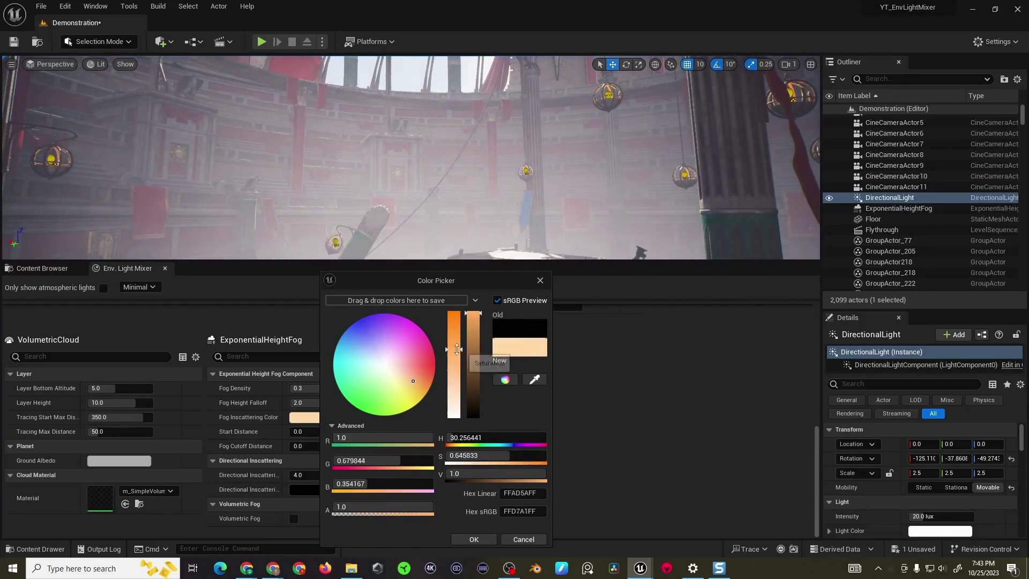
left_click_drag(456, 349, 479, 317)
left_click(480, 337)
left_click_drag(417, 380, 409, 386)
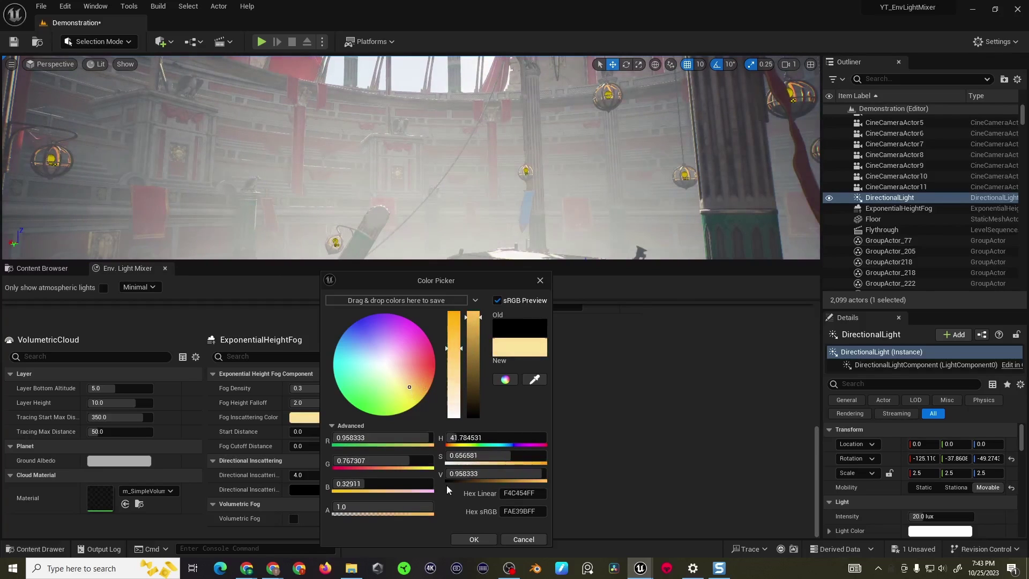
left_click(477, 539)
Step: Set the Directional Inscattering Color to pale blue-violet
left_click(322, 490)
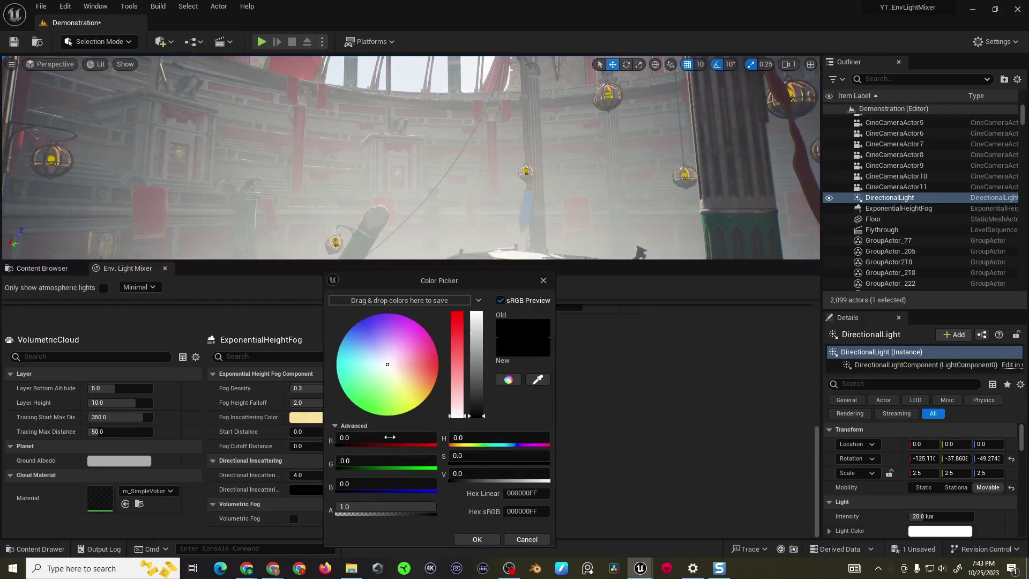
mouse_move(410, 366)
left_mouse_down()
mouse_move(413, 385)
mouse_move(420, 375)
left_mouse_up()
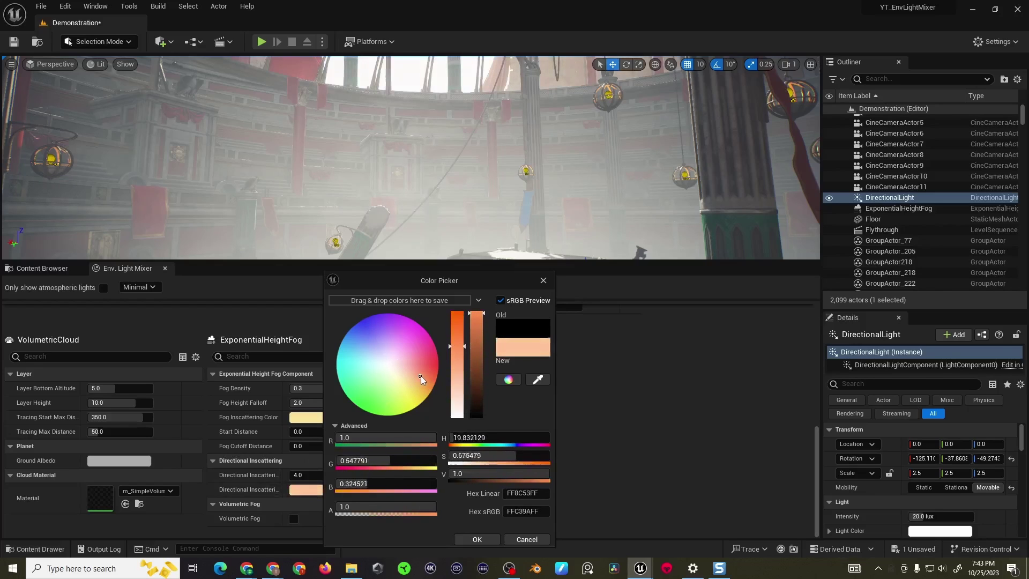
mouse_move(476, 352)
left_mouse_down()
mouse_move(475, 336)
mouse_move(474, 345)
left_mouse_up()
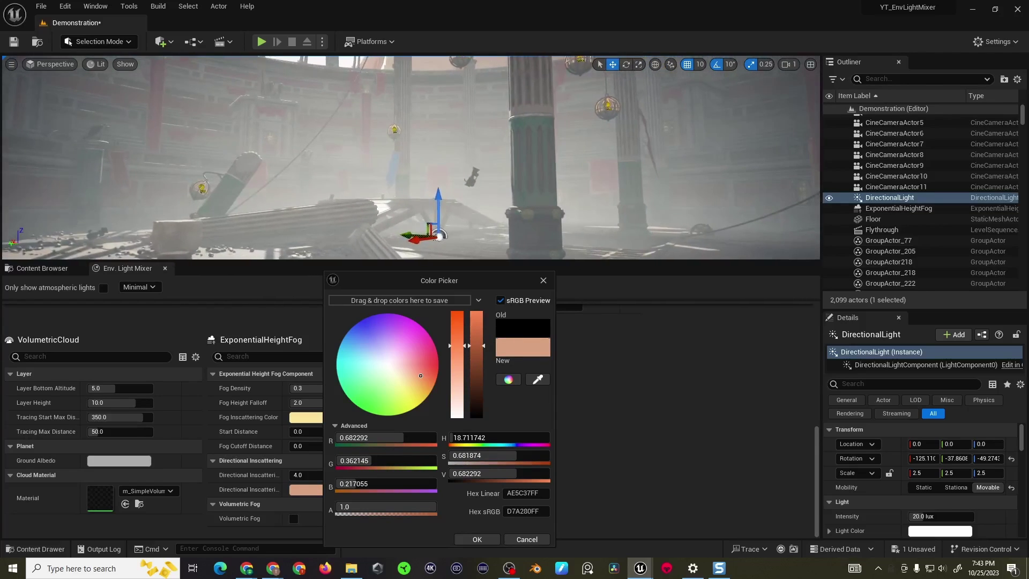
mouse_move(423, 368)
left_mouse_down()
mouse_move(402, 343)
mouse_move(366, 341)
left_mouse_up()
left_click(475, 539)
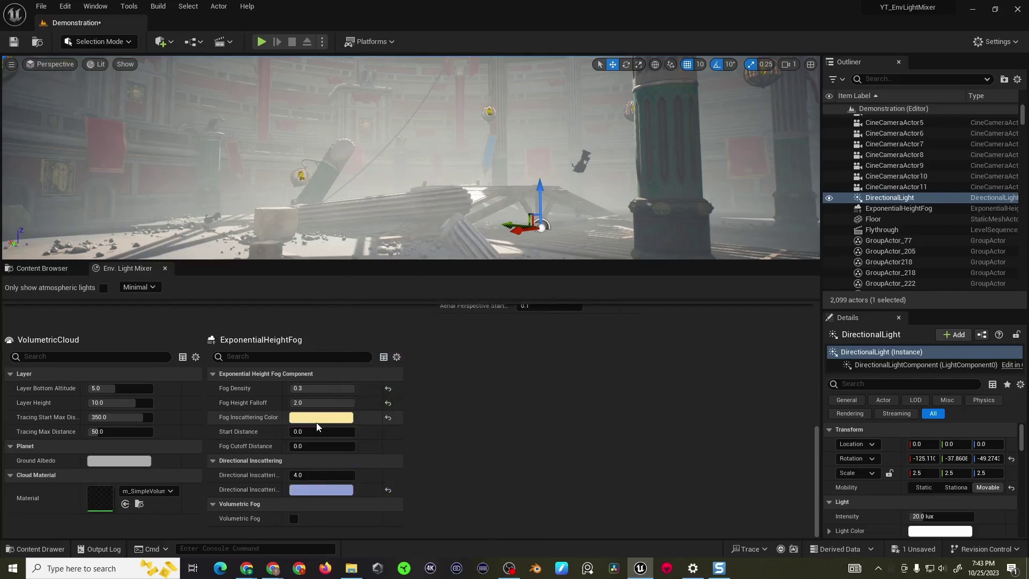
Step: Change the Fog Inscattering Color to pale lavender-blue
left_click(313, 418)
left_click_drag(386, 391, 360, 348)
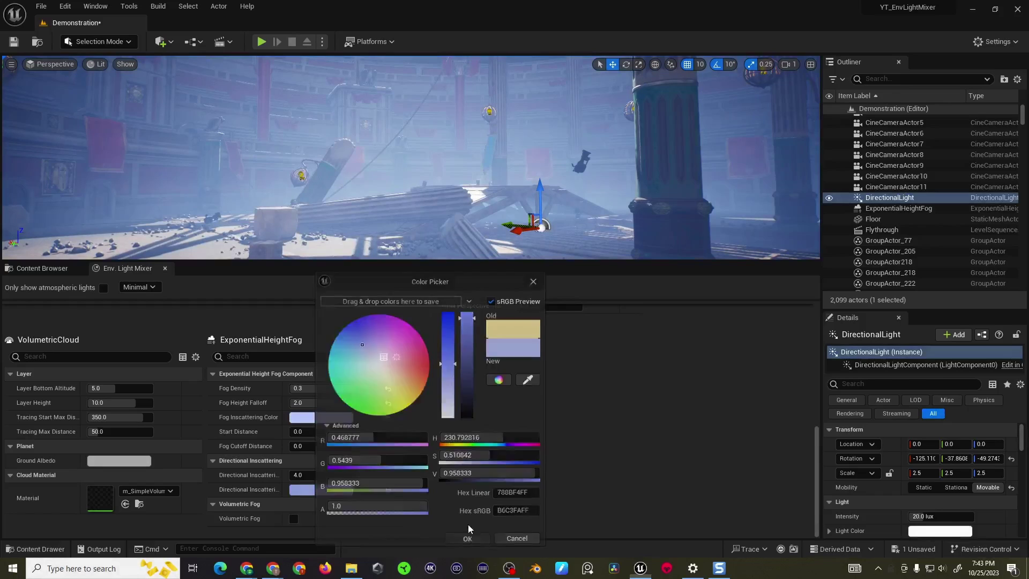
left_click(468, 539)
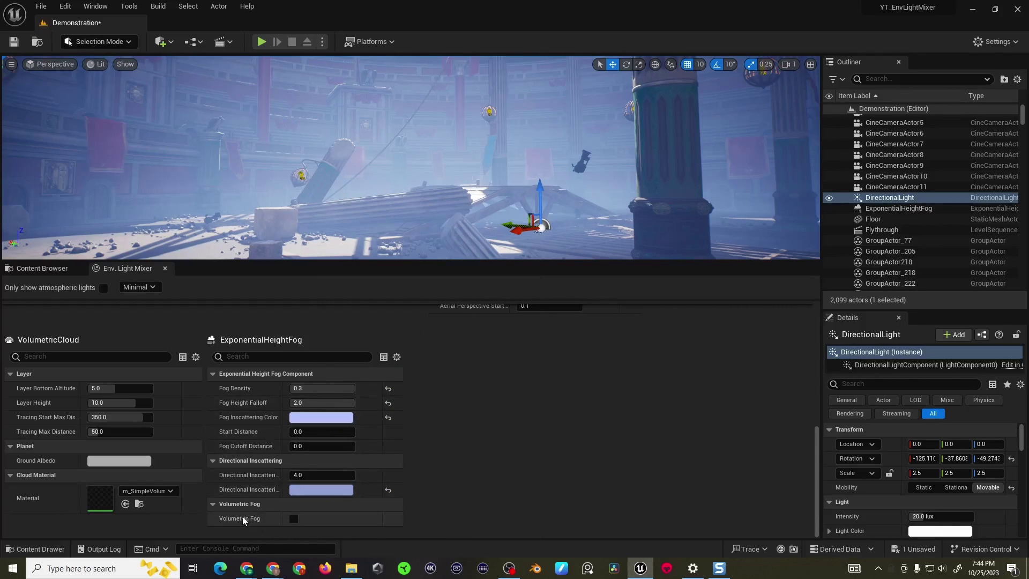
Step: Preview volumetric fog, then reset the directional and fog inscattering colours to black
left_click(293, 518)
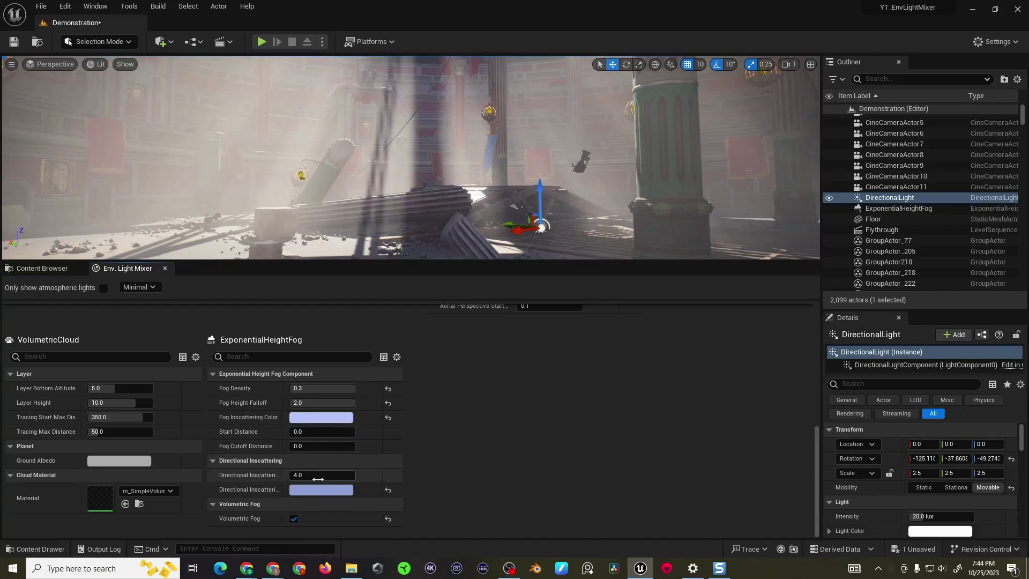
left_click(387, 491)
left_click(387, 416)
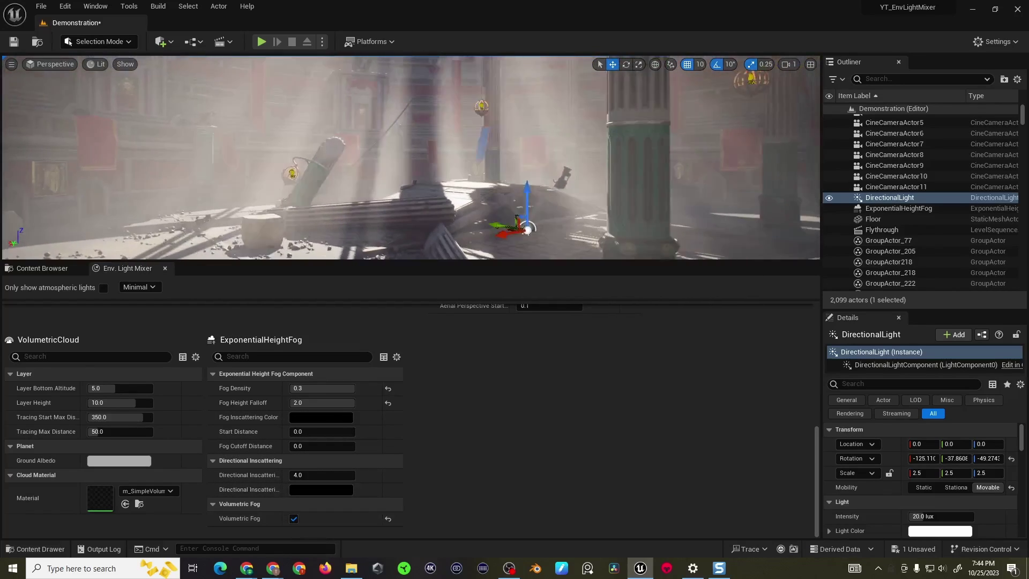
Step: Turn volumetric fog off and reset fog density to 0.02 and height falloff to 0.2
left_click(294, 518)
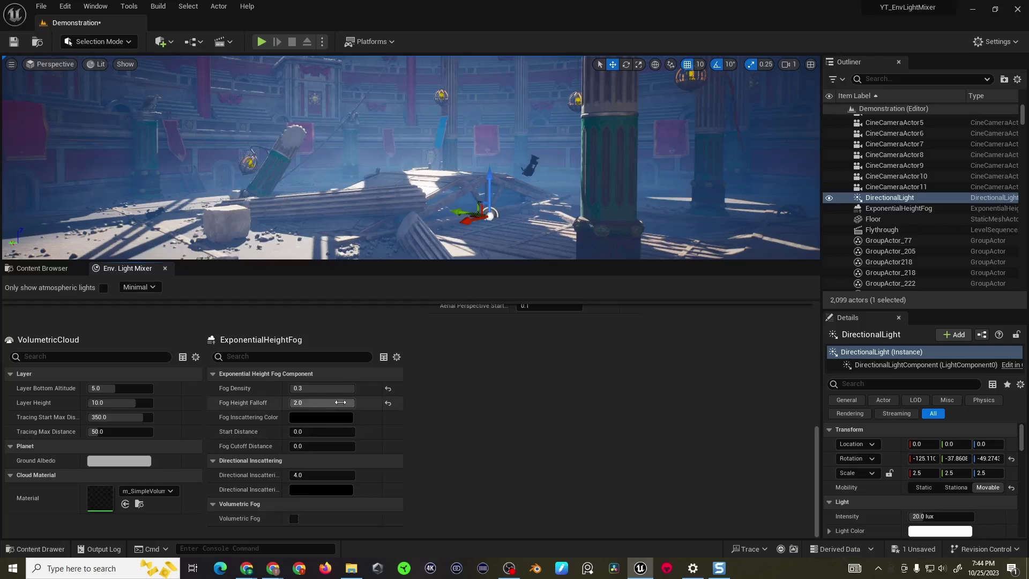
left_click(388, 388)
left_click(388, 403)
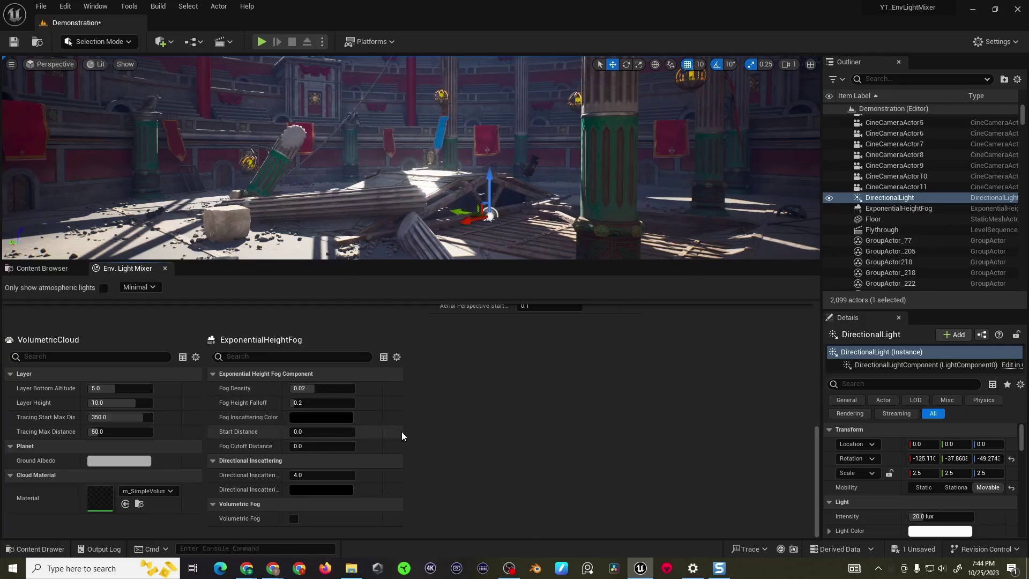
scroll(420, 437, "up", 5)
scroll(420, 438, "up", 2)
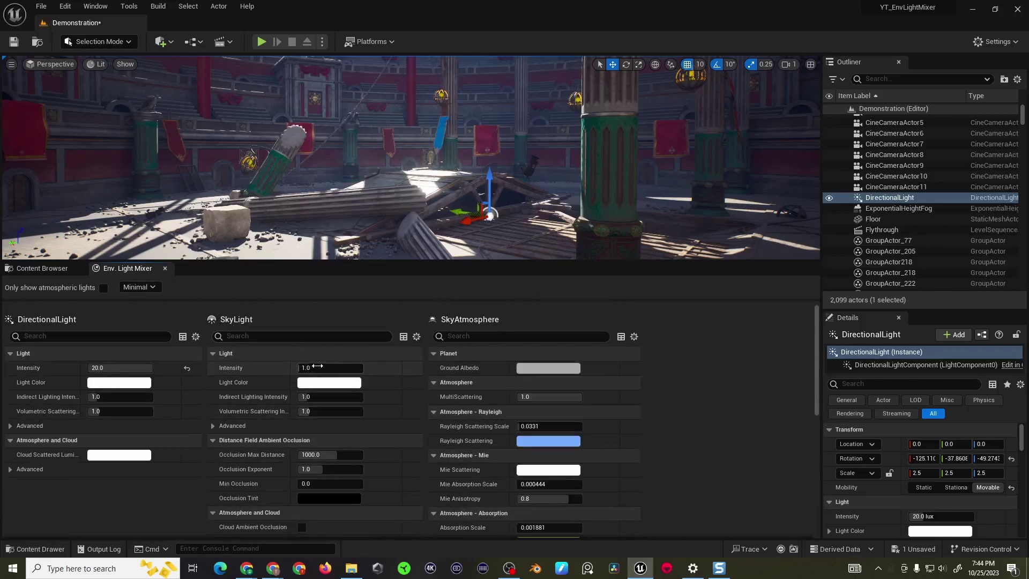
mouse_move(307, 367)
left_mouse_down()
mouse_move(376, 360)
mouse_move(345, 340)
mouse_move(349, 380)
mouse_move(400, 390)
mouse_move(415, 346)
mouse_move(384, 331)
mouse_move(349, 347)
mouse_move(369, 382)
mouse_move(407, 374)
mouse_move(426, 394)
left_mouse_up()
left_click(317, 384)
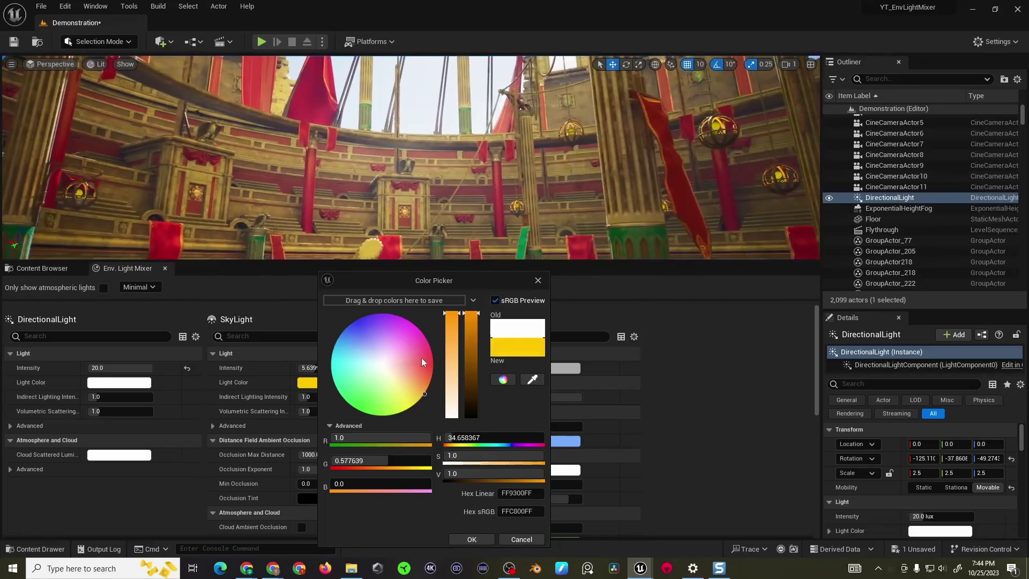
left_click_drag(424, 394, 417, 379)
left_click(471, 539)
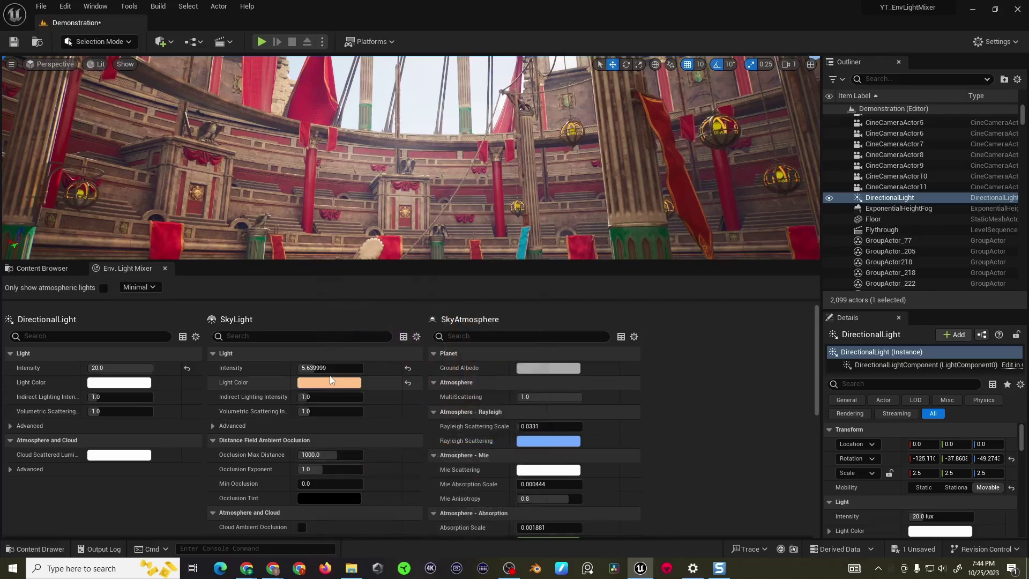
left_click(321, 368)
mouse_move(322, 367)
left_mouse_down()
mouse_move(356, 367)
mouse_move(329, 378)
left_mouse_up()
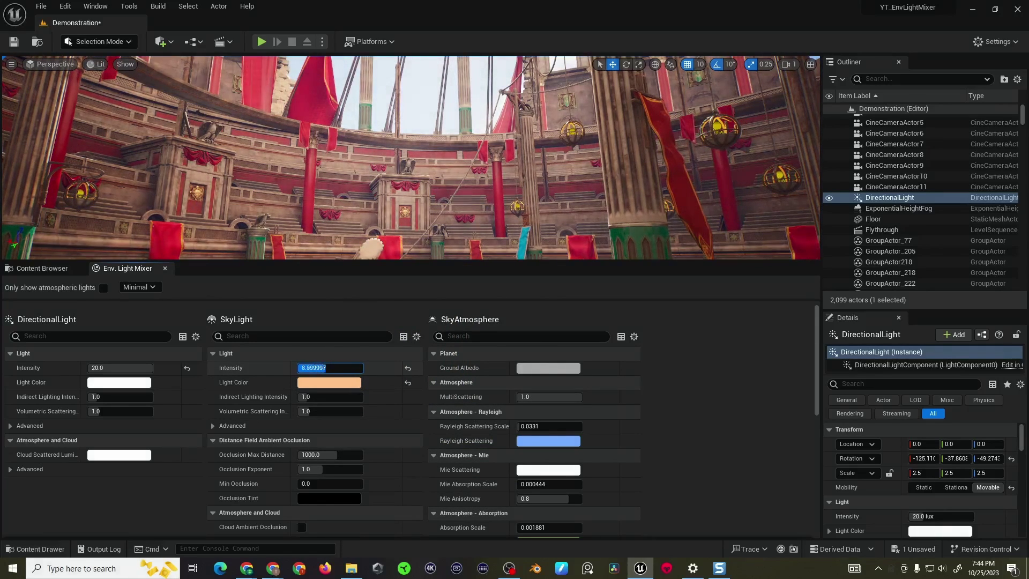
left_click(329, 380)
mouse_move(394, 400)
left_mouse_down()
mouse_move(431, 384)
mouse_move(418, 348)
mouse_move(377, 347)
mouse_move(337, 367)
mouse_move(351, 367)
left_mouse_up()
left_click(488, 538)
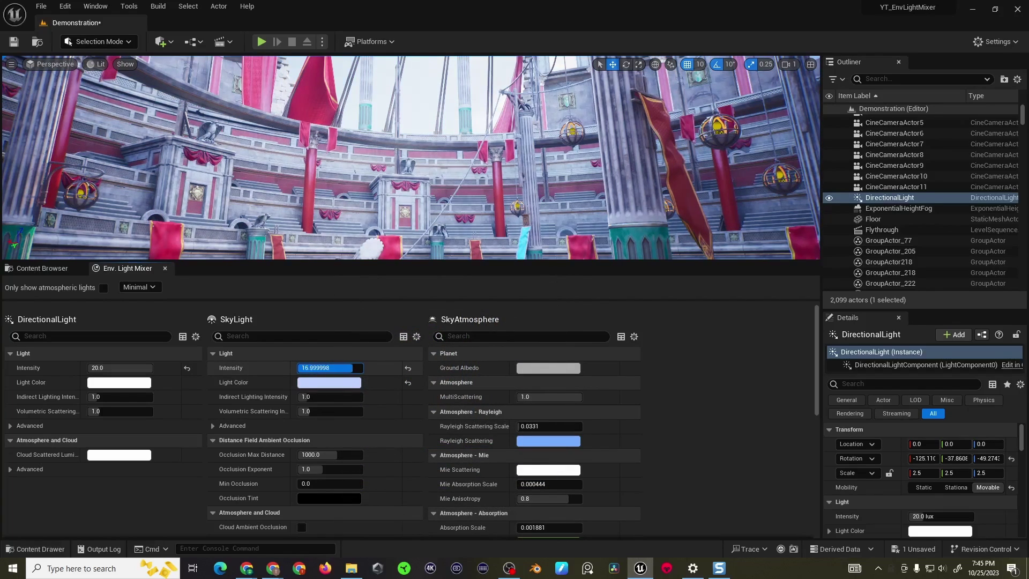
right_click_drag(407, 161, 389, 142)
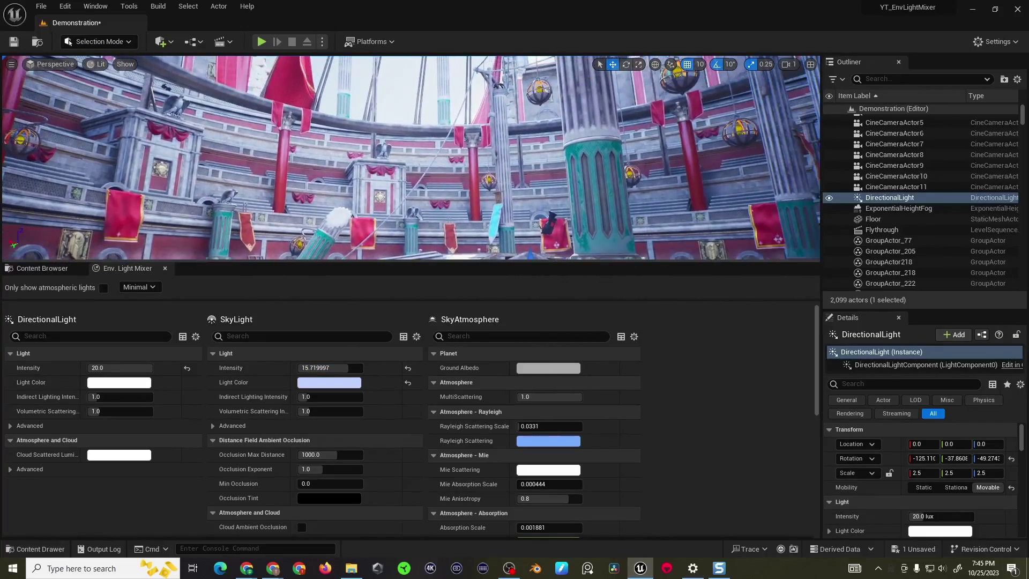
left_click(407, 369)
right_click_drag(385, 223, 398, 233)
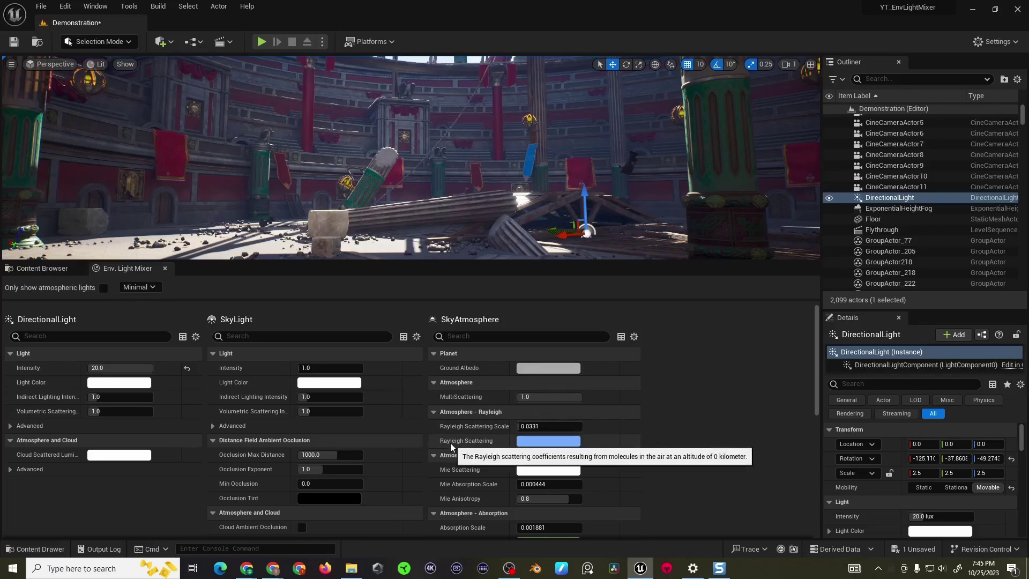
Step: Experiment with Rayleigh Scattering colour and scale, finally lowering the scale back toward daylight
left_click(539, 443)
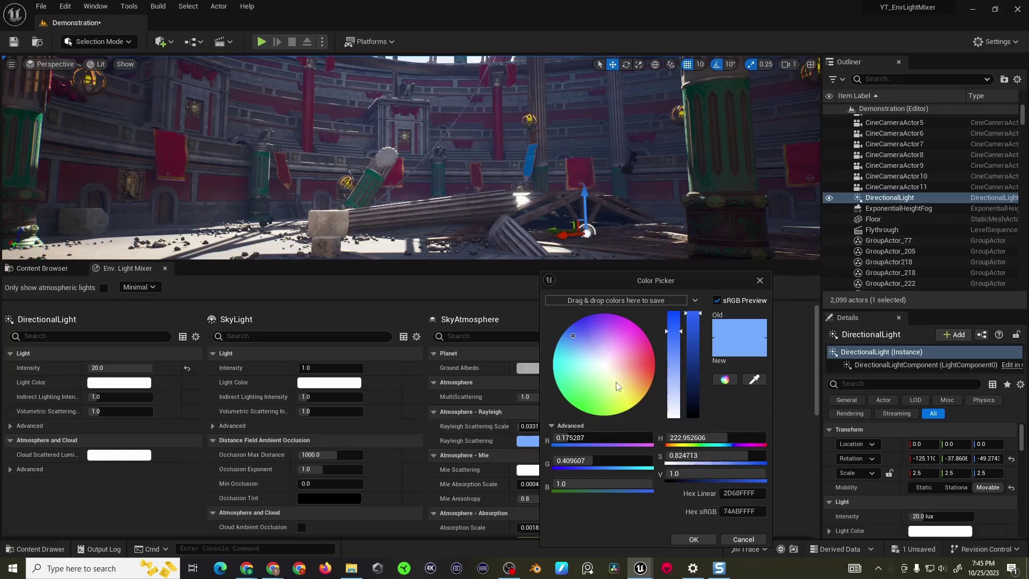
left_click(742, 537)
left_click_drag(535, 426, 565, 426)
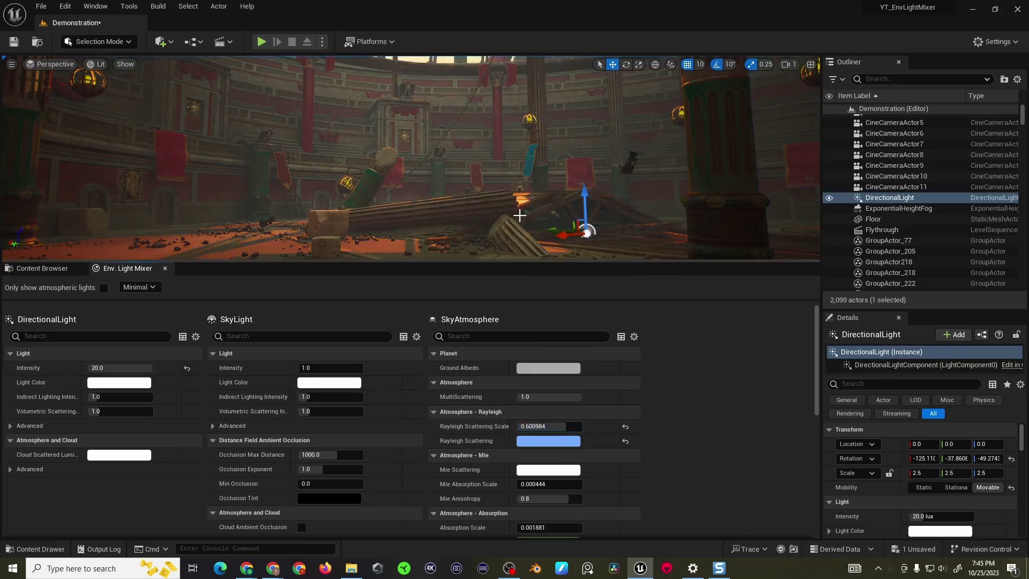
right_click_drag(407, 187, 444, 198)
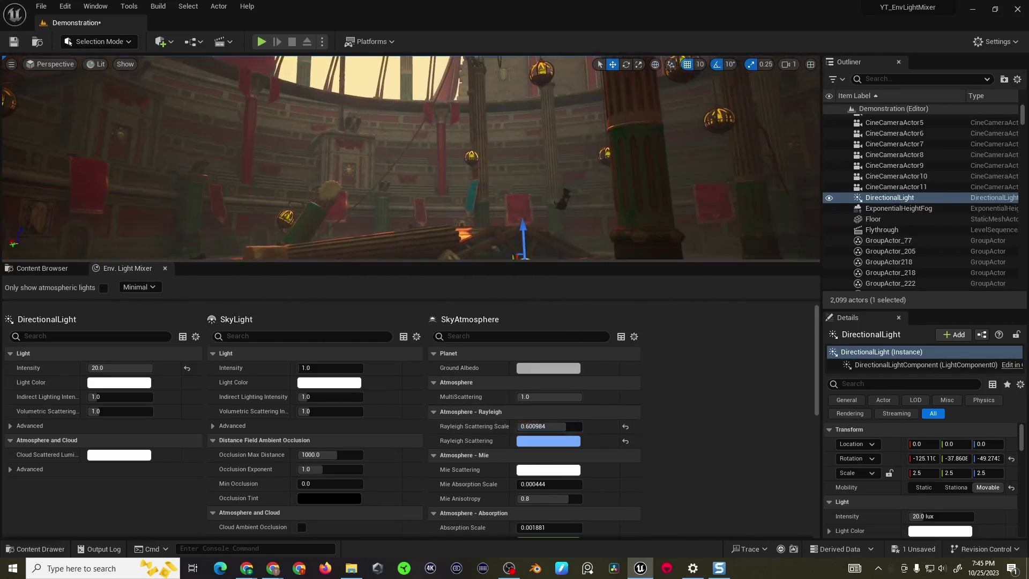
left_click(542, 438)
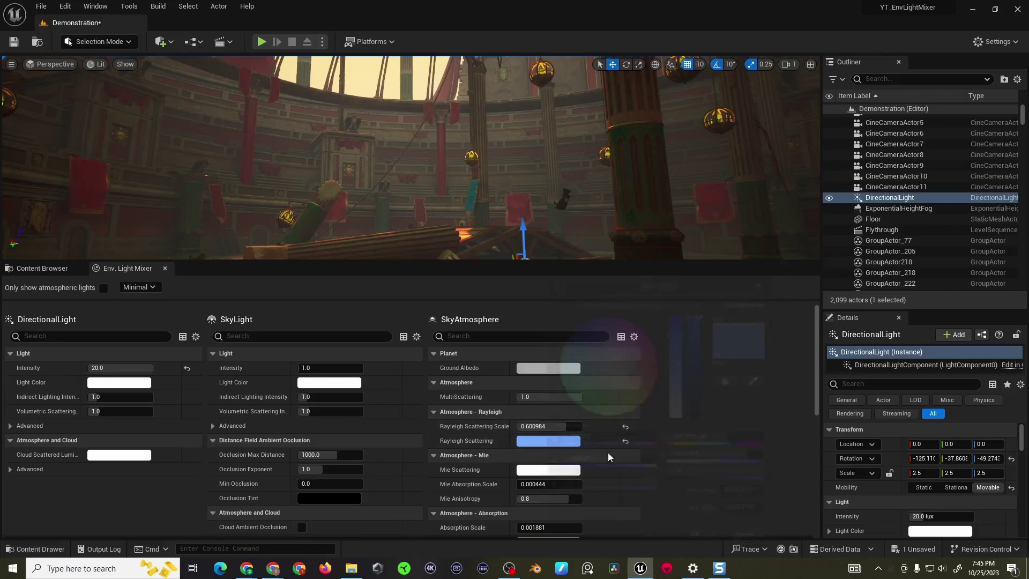
left_click(746, 539)
right_click_drag(525, 235, 461, 219)
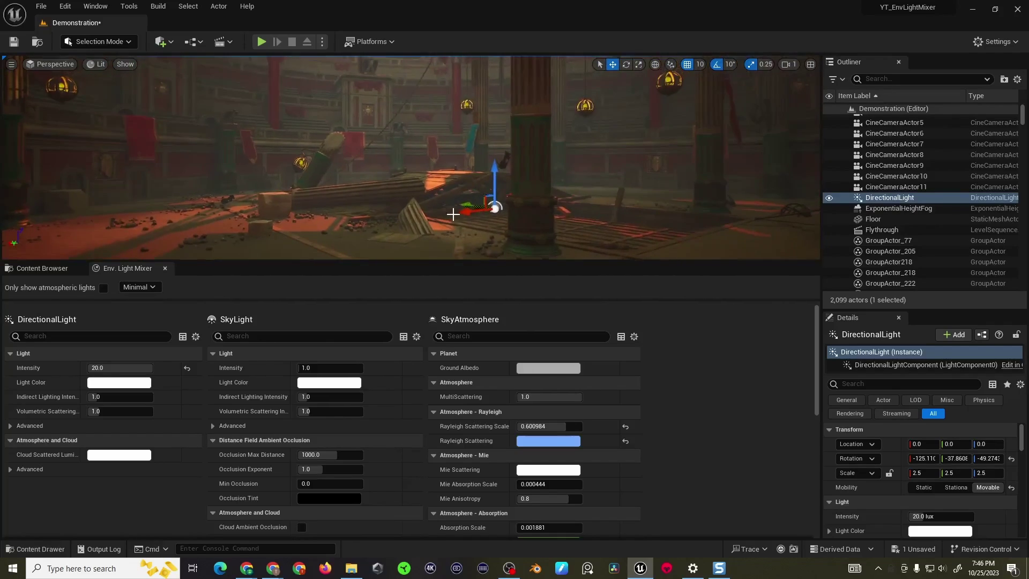
left_click_drag(561, 426, 541, 415)
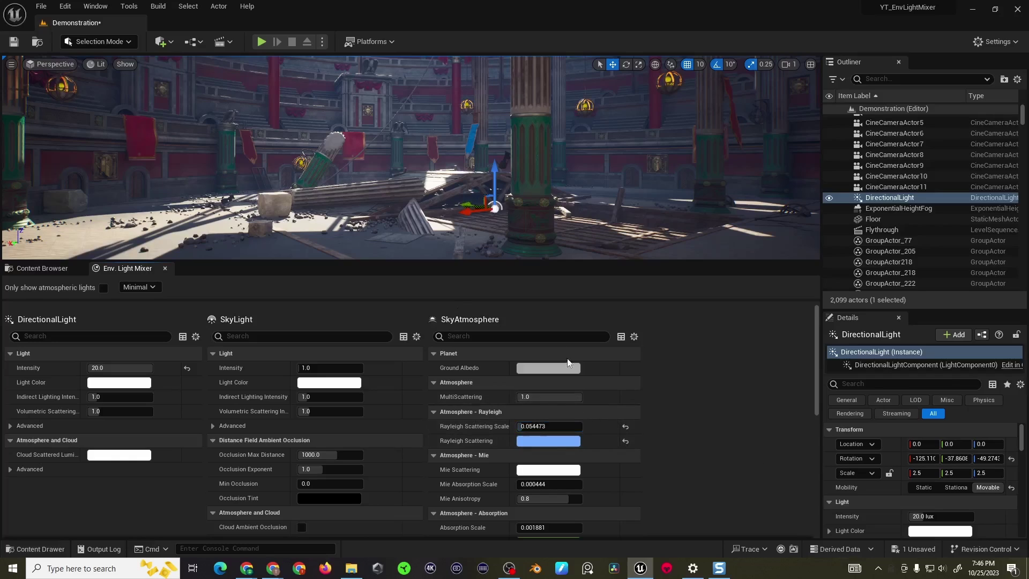
Step: Set the SkyAtmosphere Absorption colour to lime green and scroll down to the VolumetricCloud and ExponentialHeightFog panels
scroll(536, 403, "down", 1)
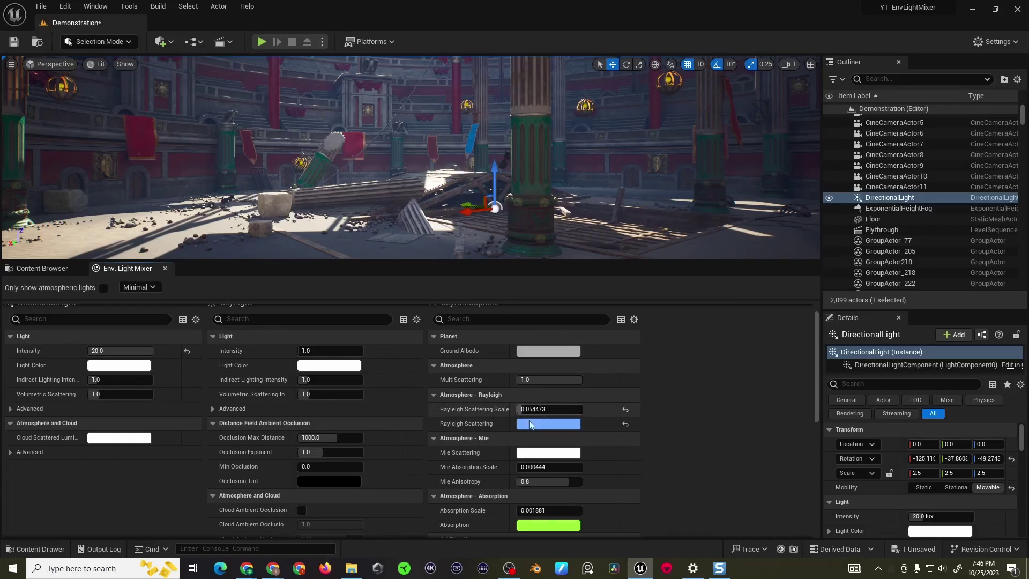
left_click(540, 525)
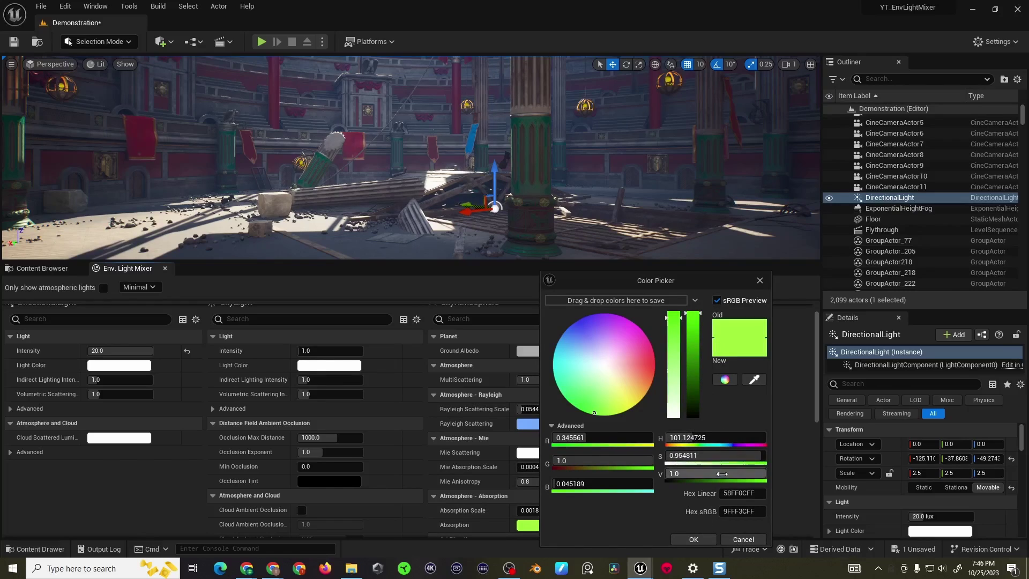
left_click(710, 539)
scroll(560, 446, "down", 1)
scroll(560, 445, "down", 3)
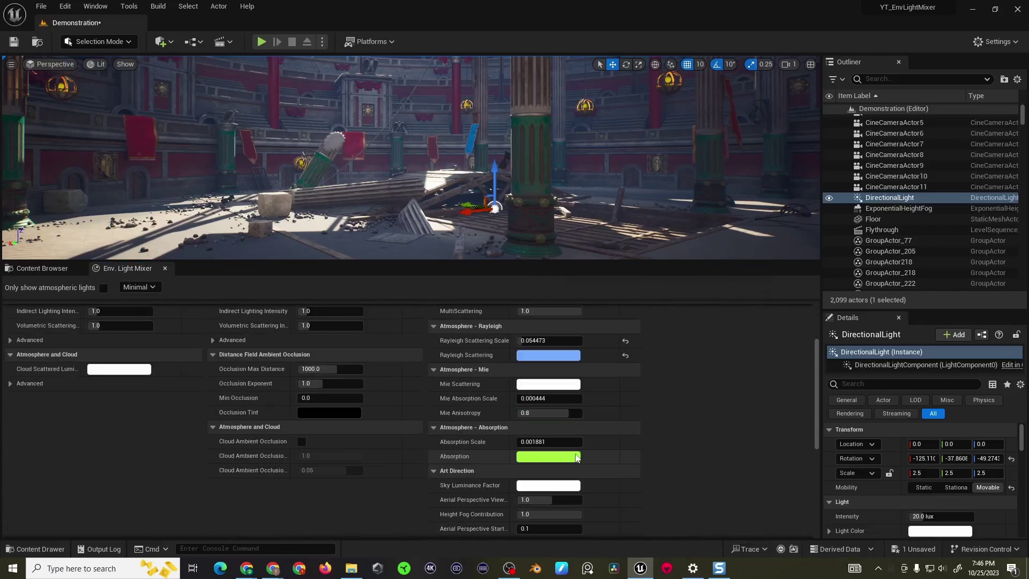
scroll(577, 456, "down", 13)
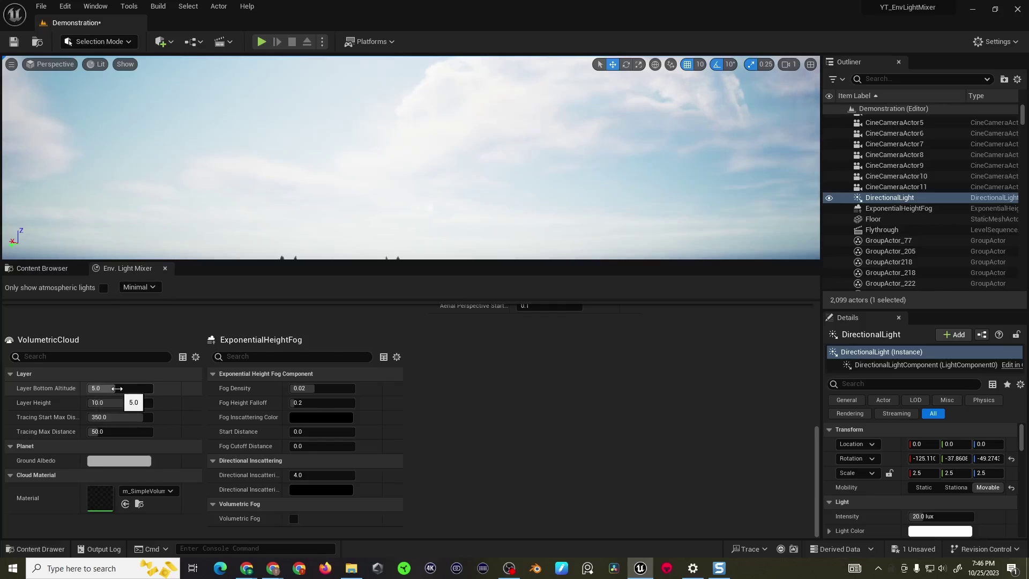
Step: Nudge the cloud Layer Bottom Altitude up to about 6.22 and Layer Height to about 10.25
mouse_move(117, 388)
left_mouse_down()
mouse_move(167, 388)
mouse_move(113, 388)
mouse_move(134, 388)
mouse_move(134, 402)
mouse_move(96, 403)
mouse_move(152, 402)
mouse_move(105, 402)
mouse_move(136, 403)
left_mouse_up()
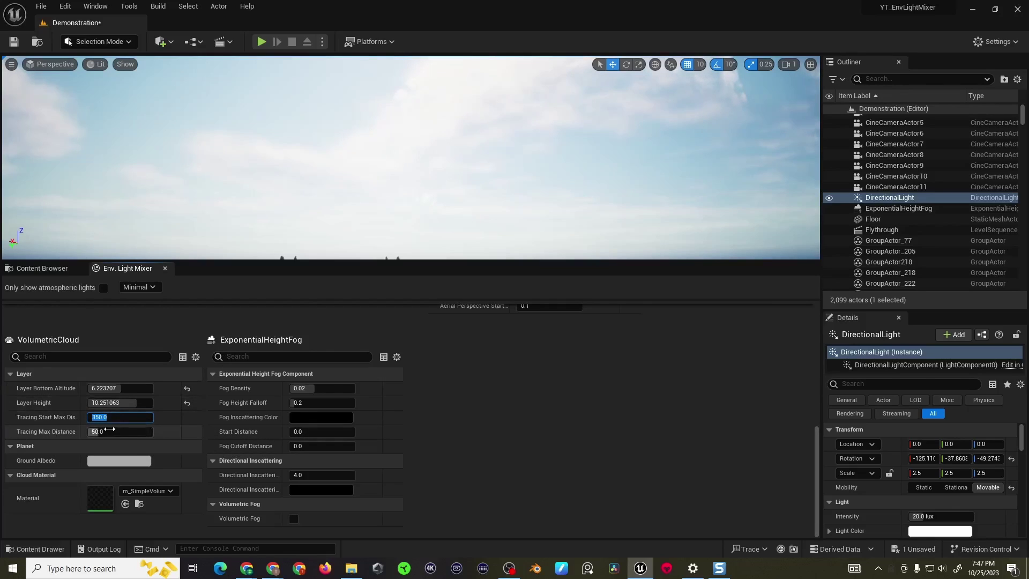
Step: Drag the cloud tracing spin boxes back and forth, settling on start max distance 131.65 and max distance about 151.41
key("Return")
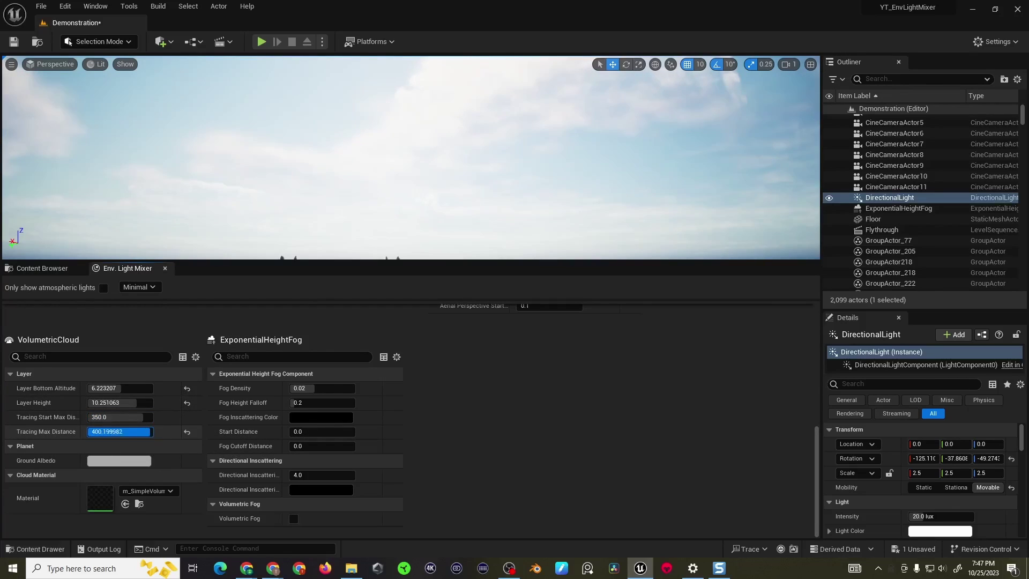
left_click_drag(121, 431, 110, 431)
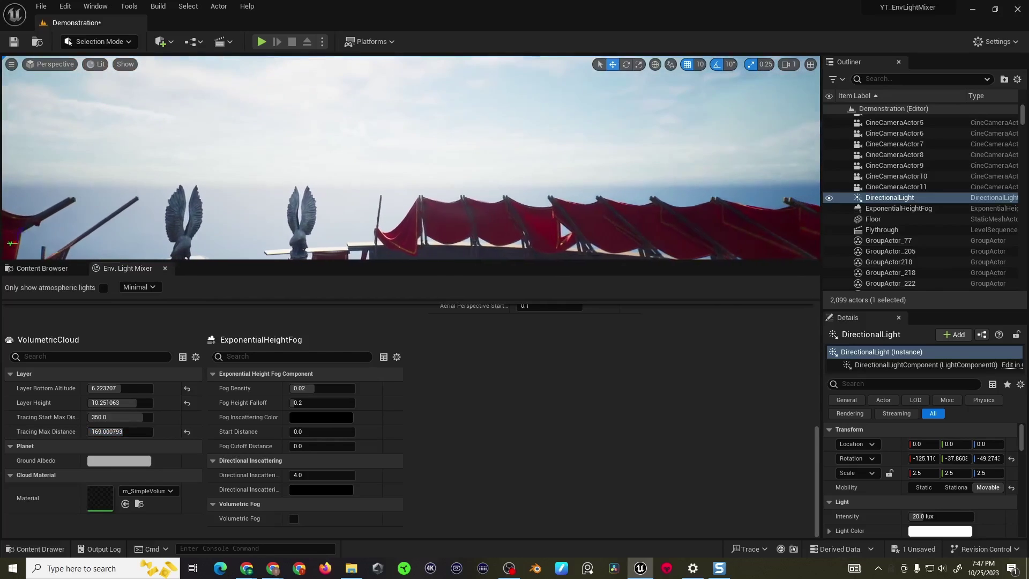
left_click_drag(119, 417, 156, 417)
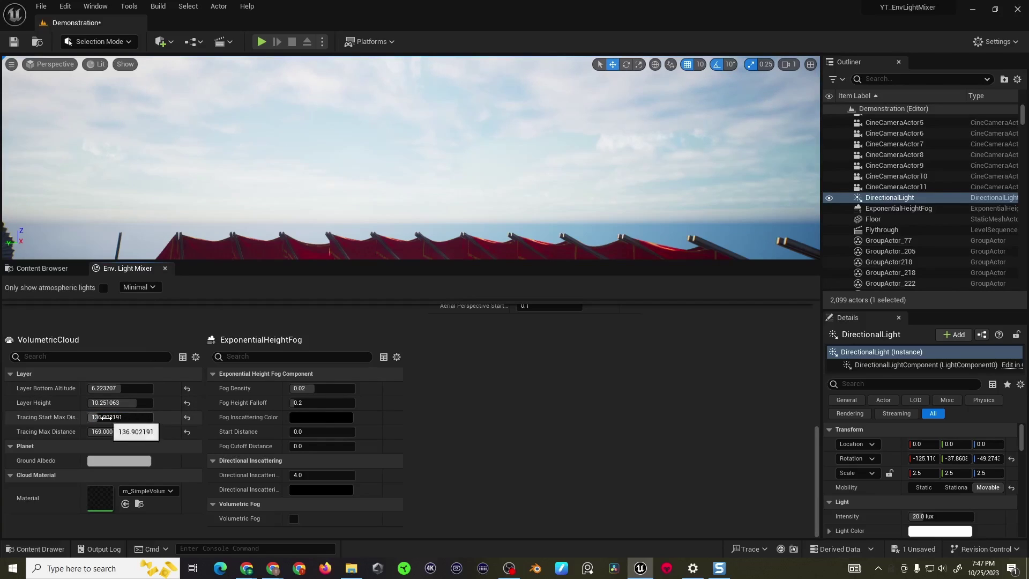
left_click_drag(117, 417, 131, 416)
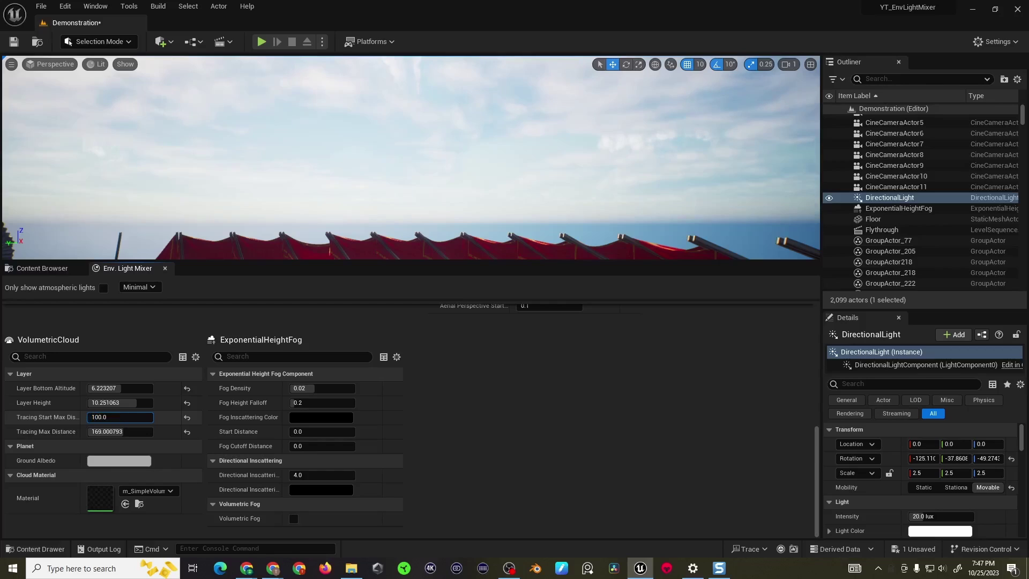
mouse_move(117, 417)
left_mouse_down()
mouse_move(92, 417)
mouse_move(135, 417)
mouse_move(105, 417)
left_mouse_up()
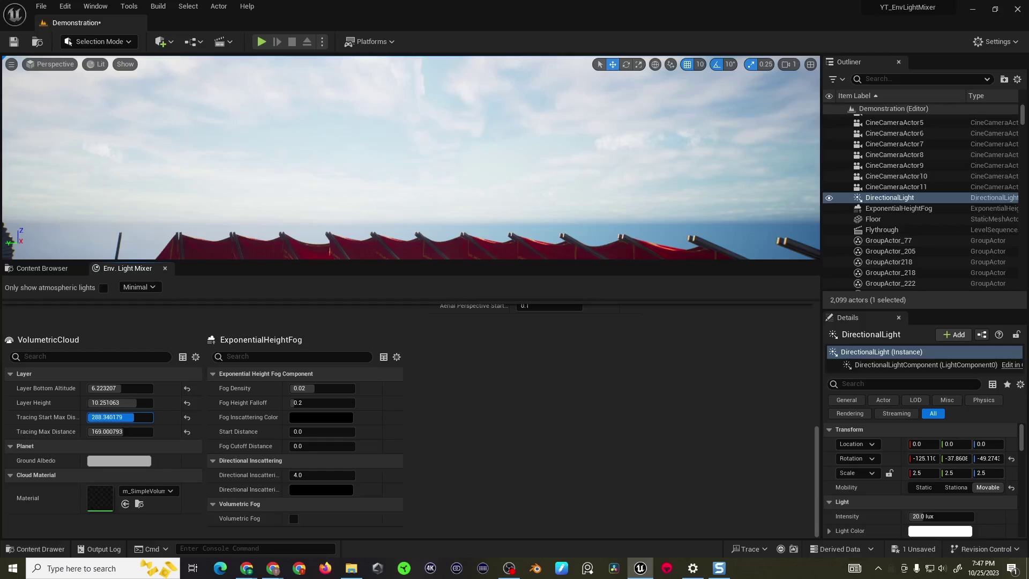
left_click_drag(122, 417, 110, 417)
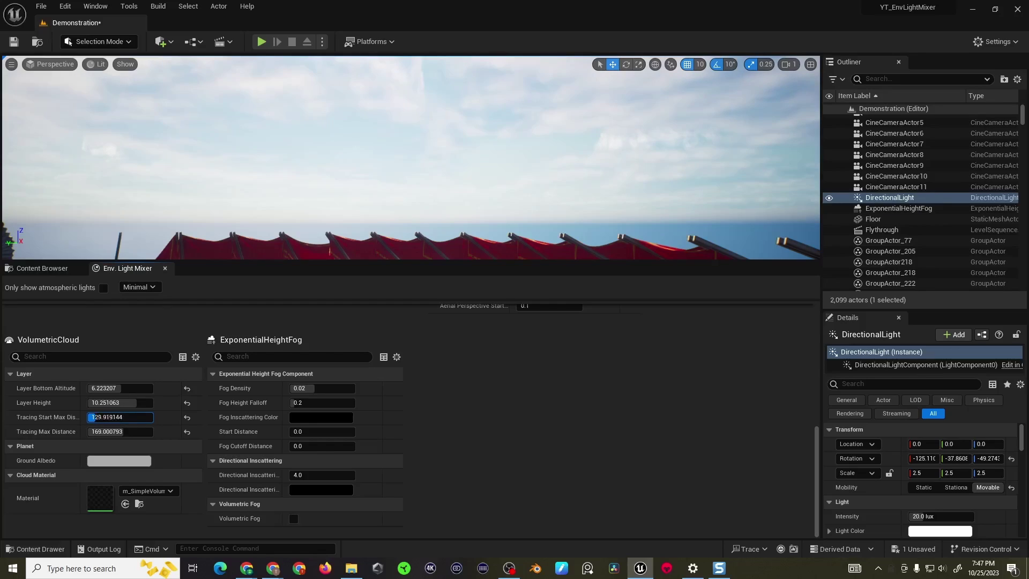
key("Return")
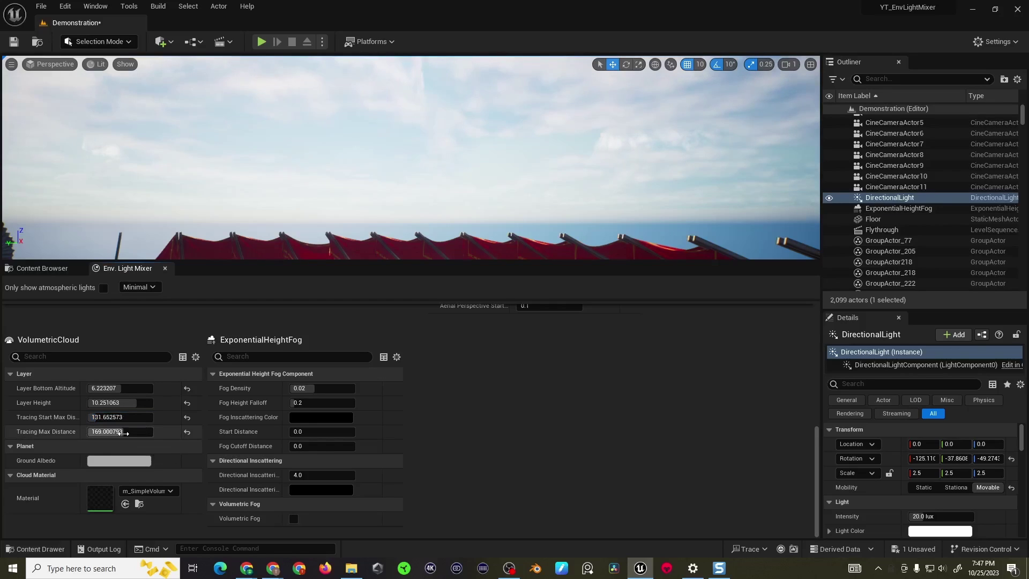
left_click_drag(134, 431, 86, 431)
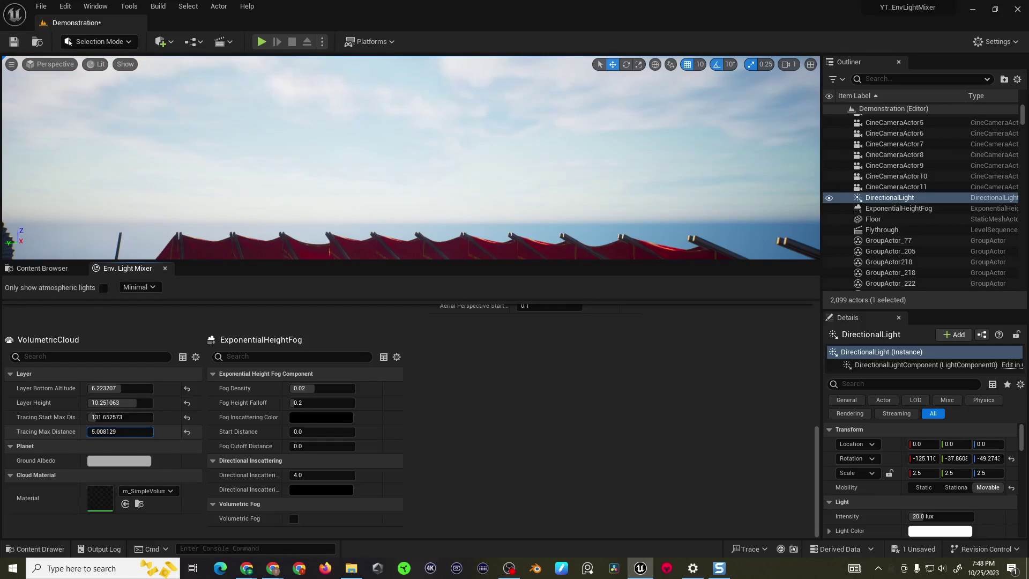
left_click_drag(87, 432, 99, 432)
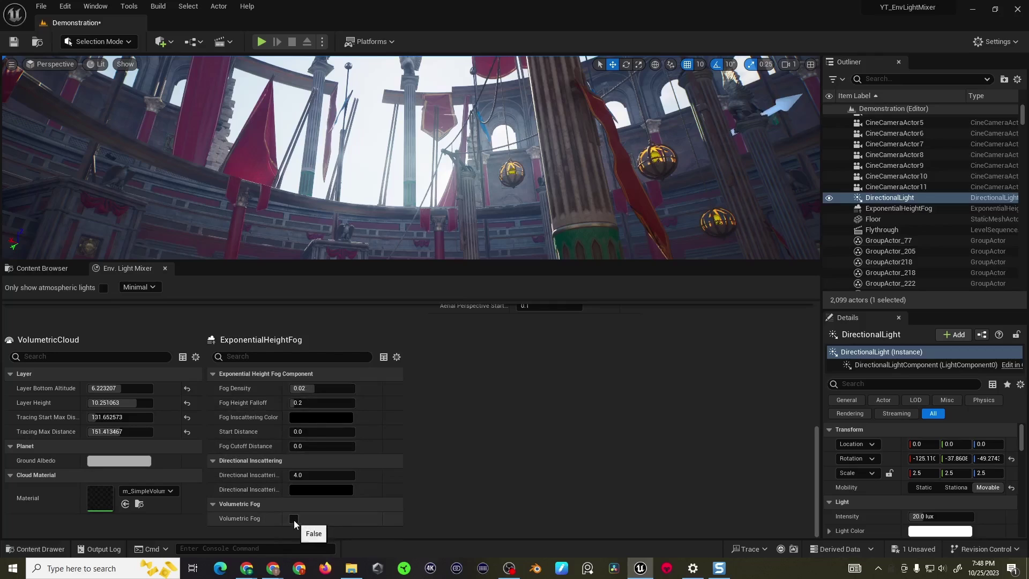
Step: Enable volumetric fog, trying a directional light intensity of 4.8 but reverting it to 20
left_click(293, 518)
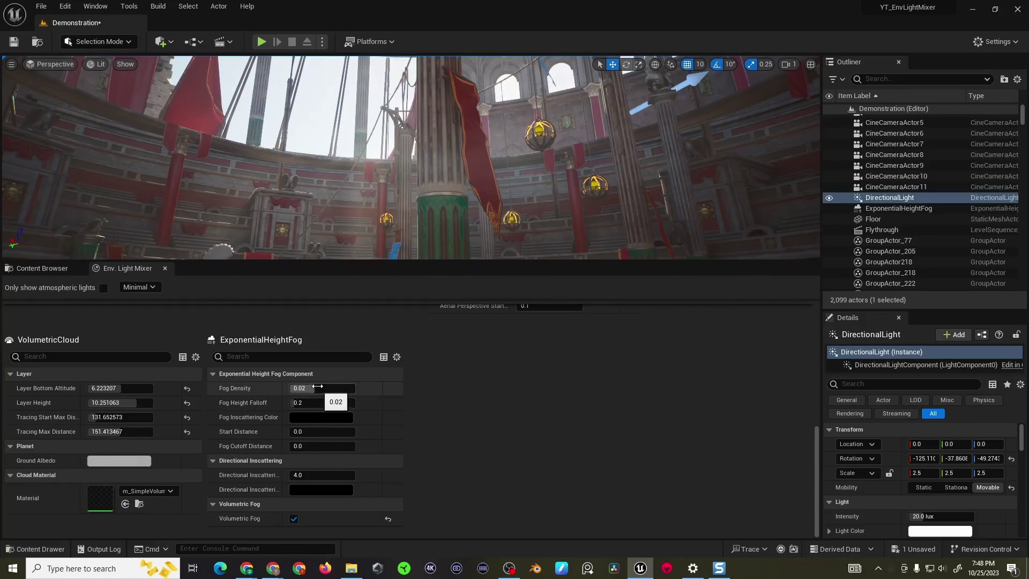
scroll(200, 409, "up", 5)
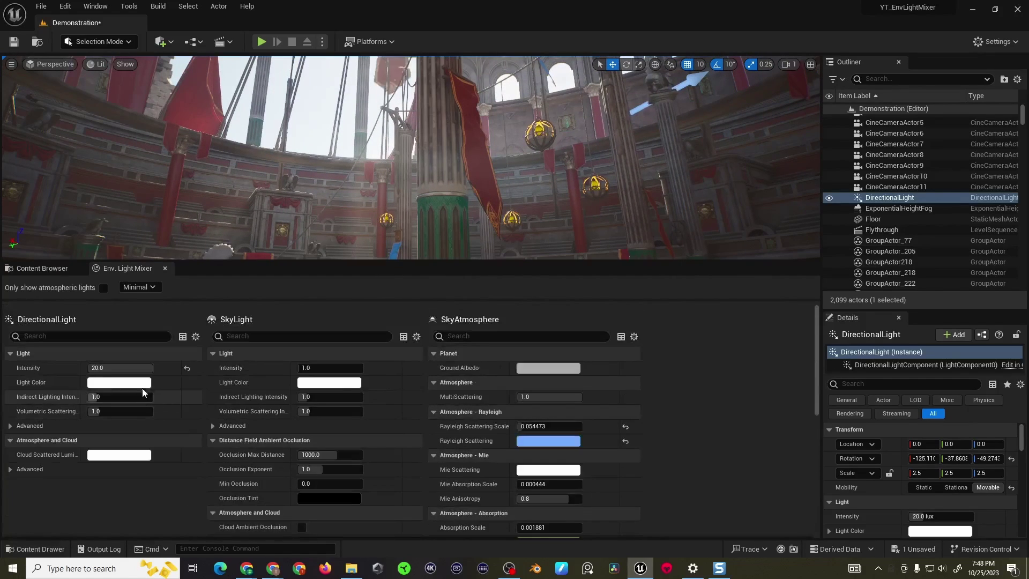
left_click(121, 368)
type("4.8")
key("Return")
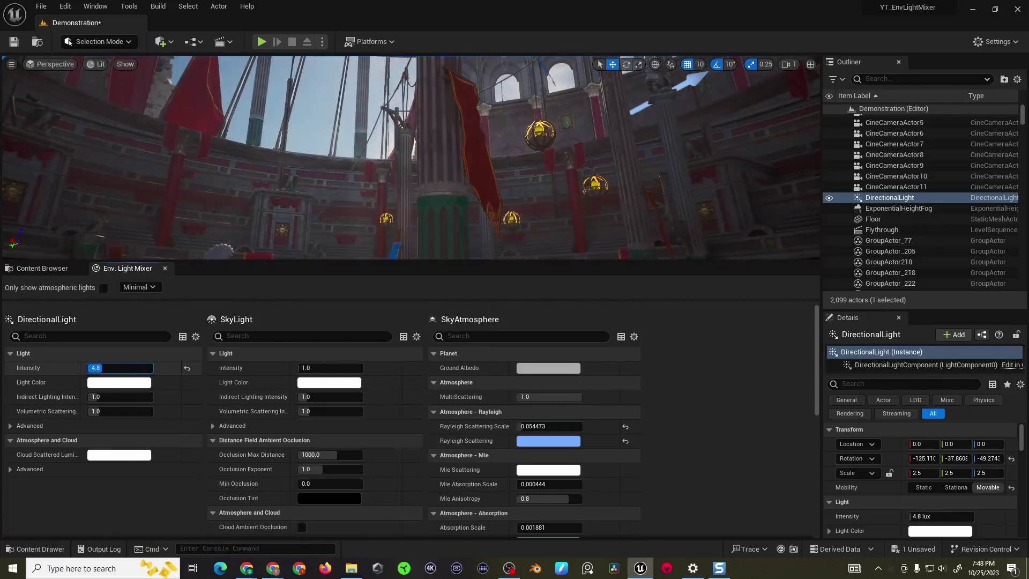
key("ctrl+z")
Step: Give both the DirectionalLight and SkyLight a warm peach light colour
left_click(122, 383)
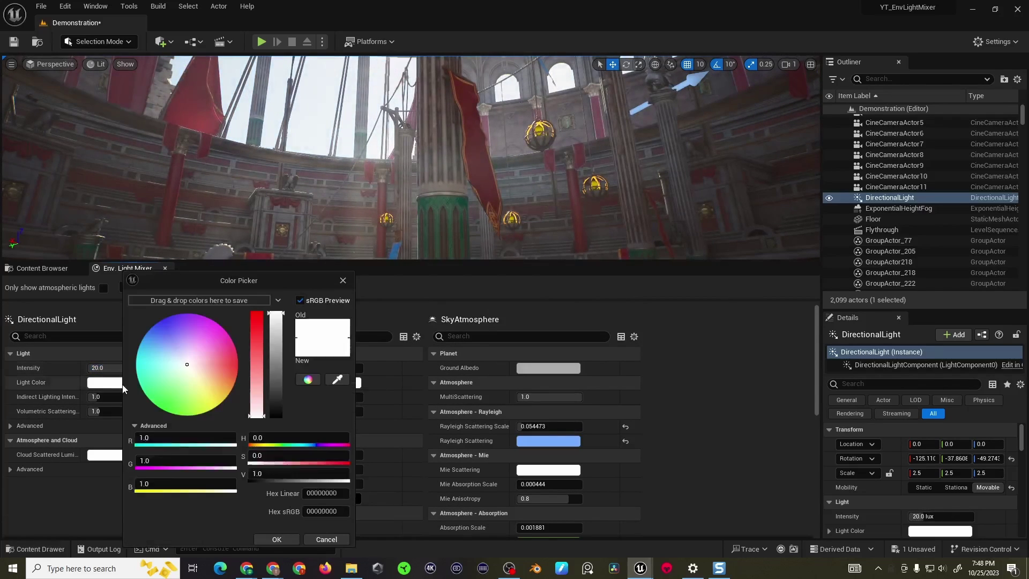
mouse_move(195, 362)
left_mouse_down()
mouse_move(213, 379)
mouse_move(207, 386)
mouse_move(175, 340)
mouse_move(169, 355)
left_mouse_up()
left_click_drag(198, 377, 207, 379)
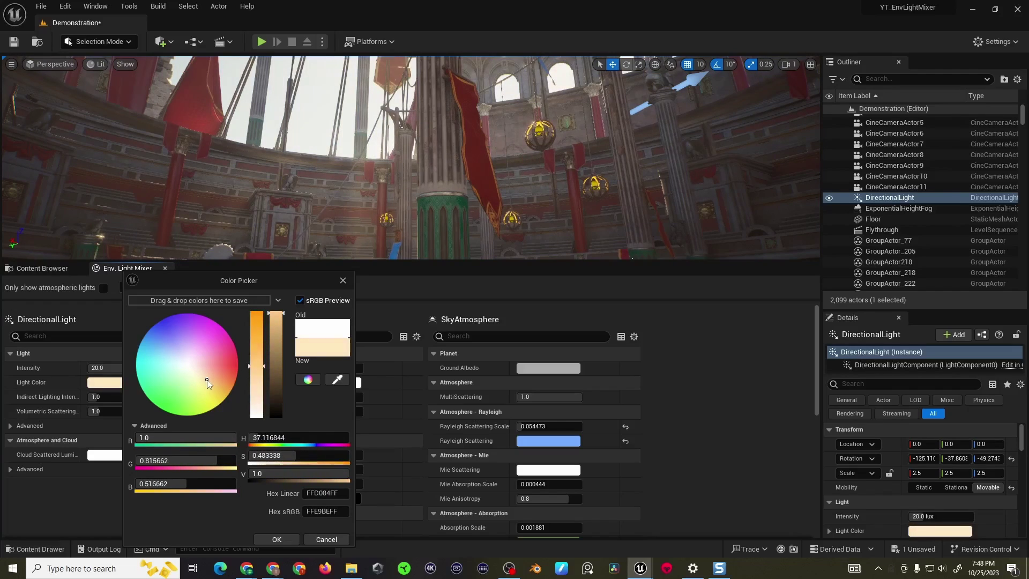
left_click(277, 539)
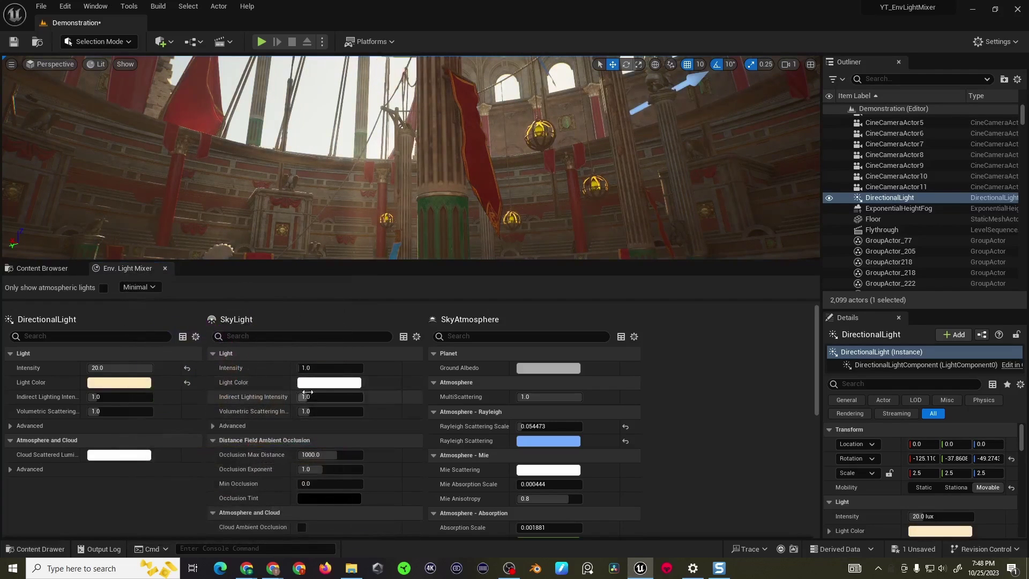
left_click(324, 382)
left_click_drag(412, 380, 422, 382)
left_click(487, 538)
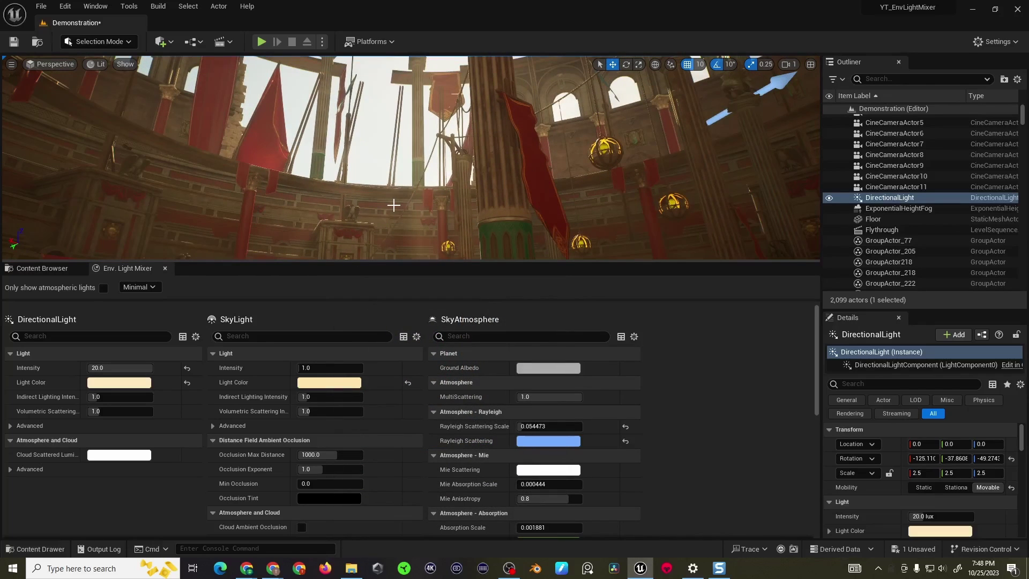
Step: Rotate the DirectionalLight with Ctrl+L until the sun and its light shafts appear in view
key("ctrl+l")
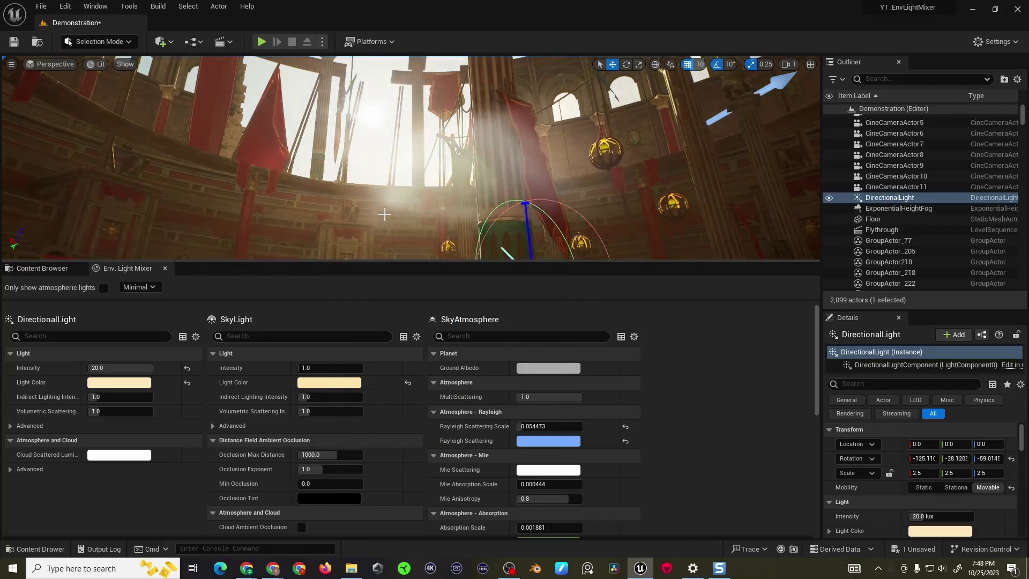
key("ctrl+l")
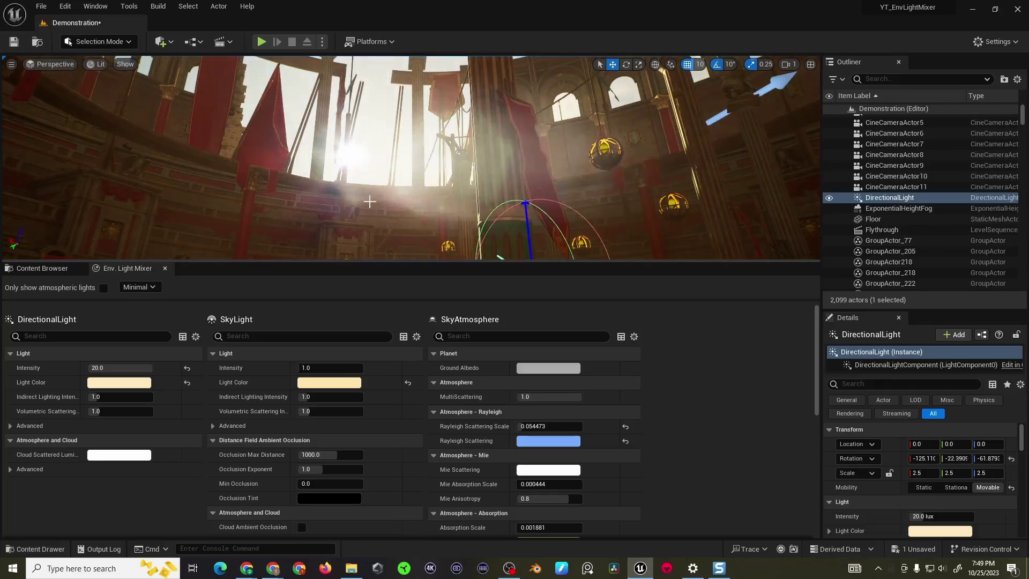
mouse_move(369, 202)
right_mouse_down()
mouse_move(334, 217)
mouse_move(292, 200)
mouse_move(371, 203)
right_mouse_up()
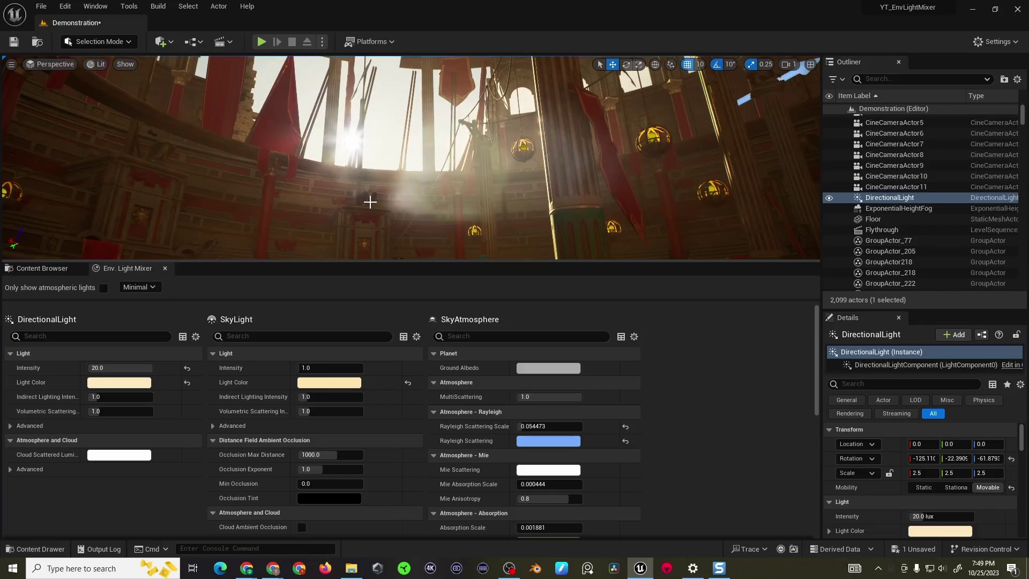
Step: Select the SM_Tribune79 wall section in the arena
right_click(370, 202)
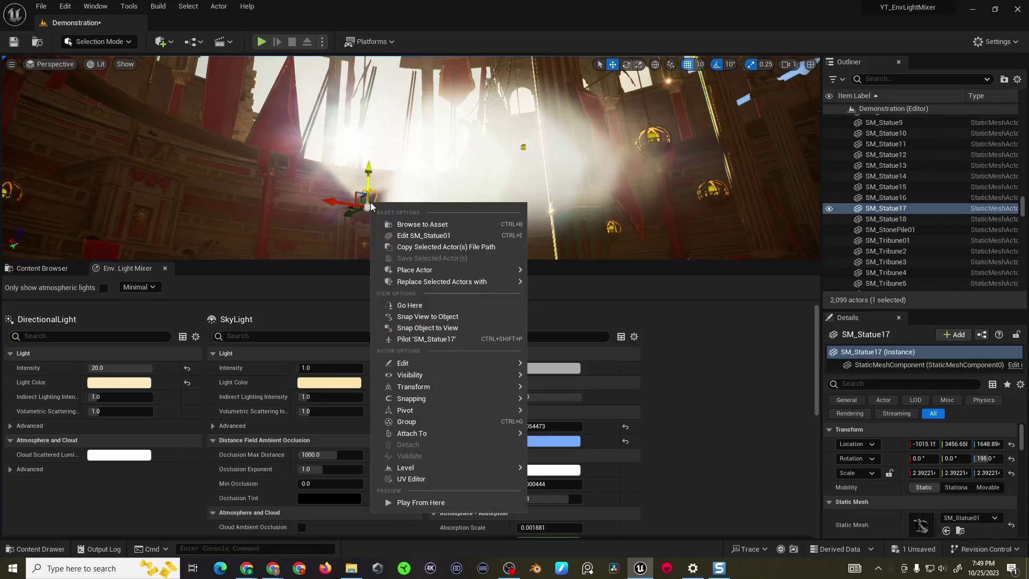
left_click(295, 174)
left_click(351, 229)
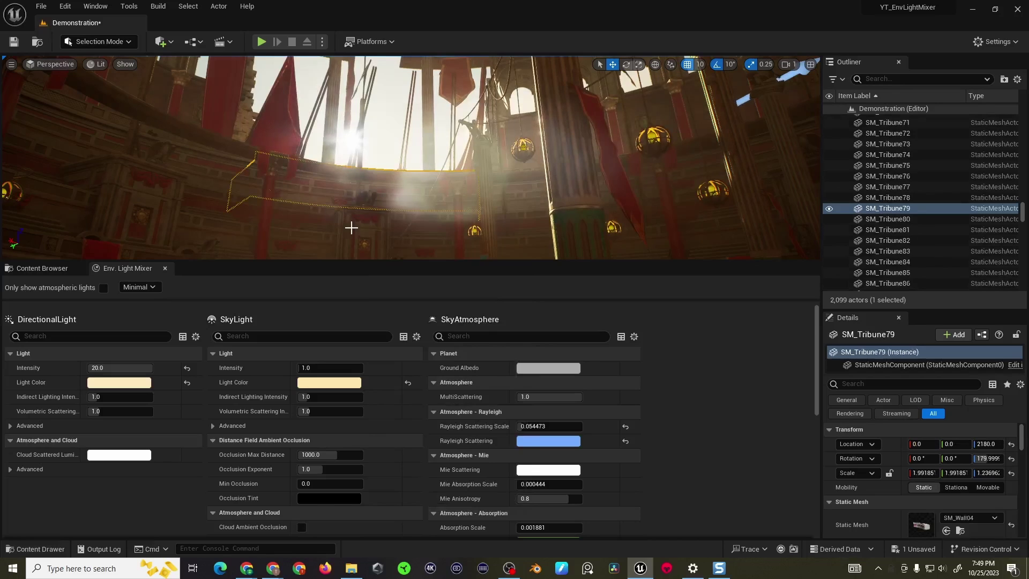